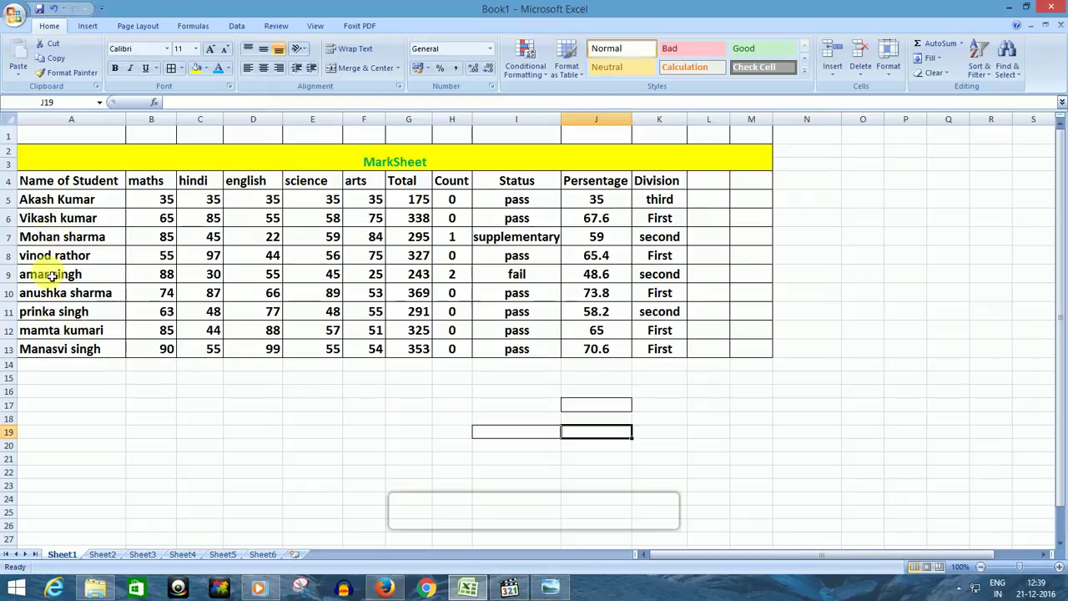
# Copy the student name from cell A9 into cell I19
pyautogui.click(52, 275)
pyautogui.rightClick(52, 276)
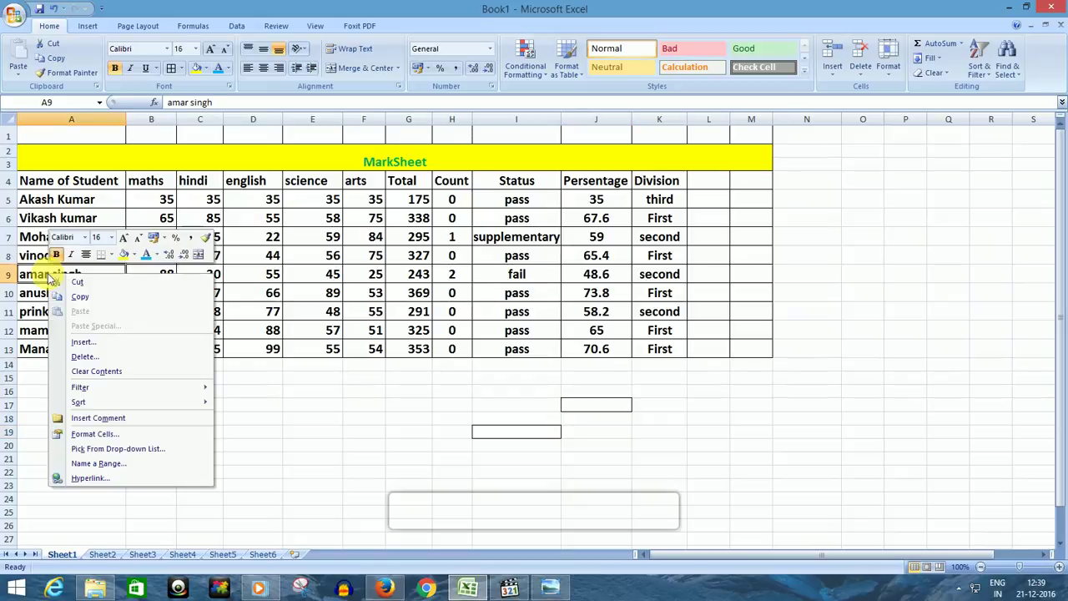
pyautogui.click(94, 302)
pyautogui.click(499, 437)
pyautogui.rightClick(498, 440)
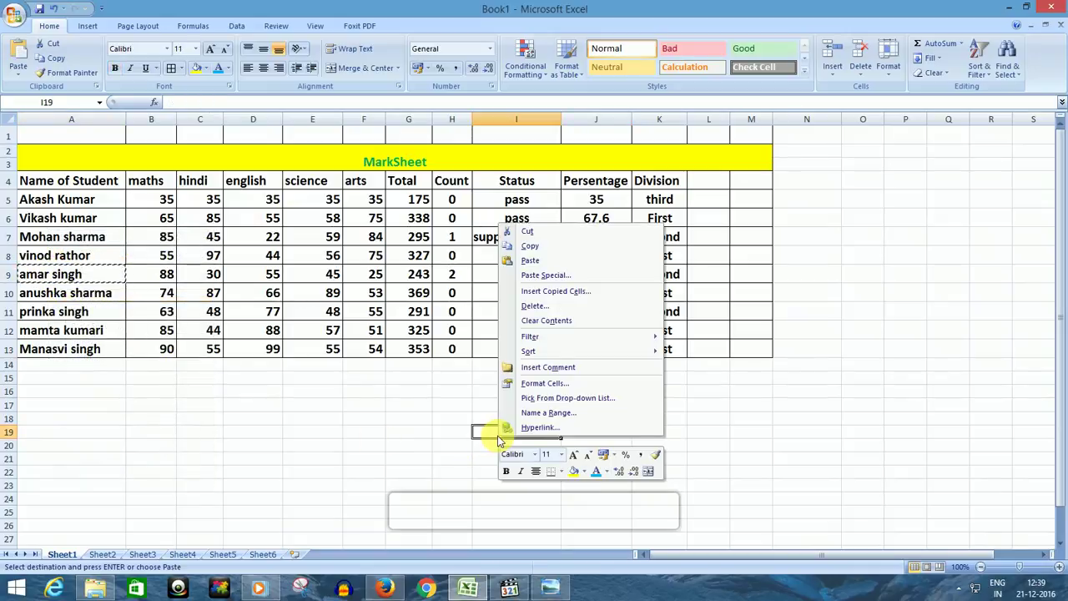
pyautogui.click(538, 260)
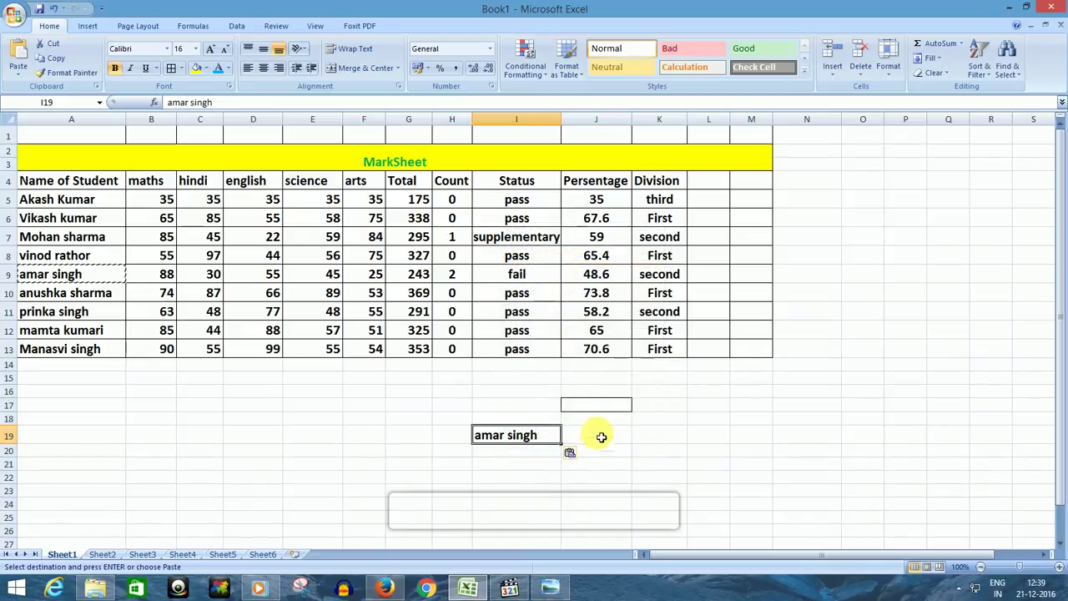
# Copy the "science" heading from cell E4 into cell J17
pyautogui.click(599, 407)
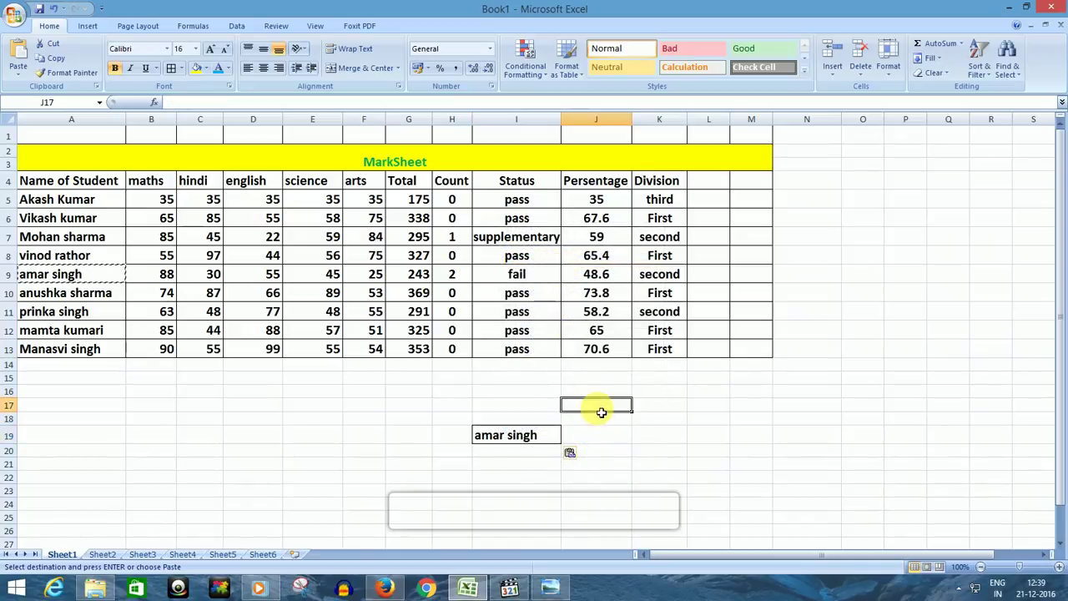
pyautogui.click(317, 185)
pyautogui.rightClick(312, 181)
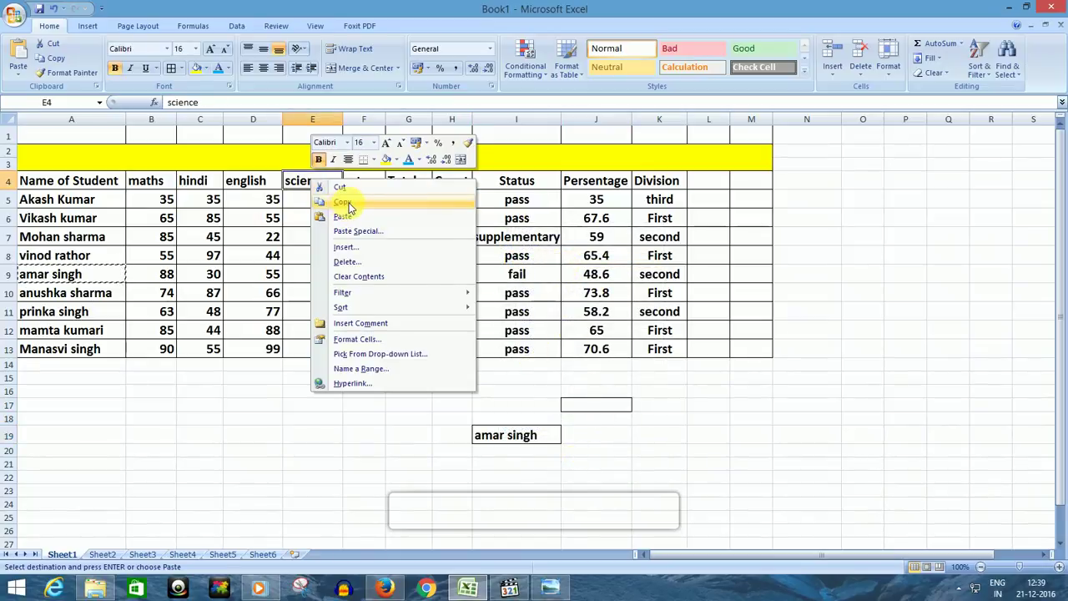
pyautogui.click(348, 207)
pyautogui.rightClick(610, 408)
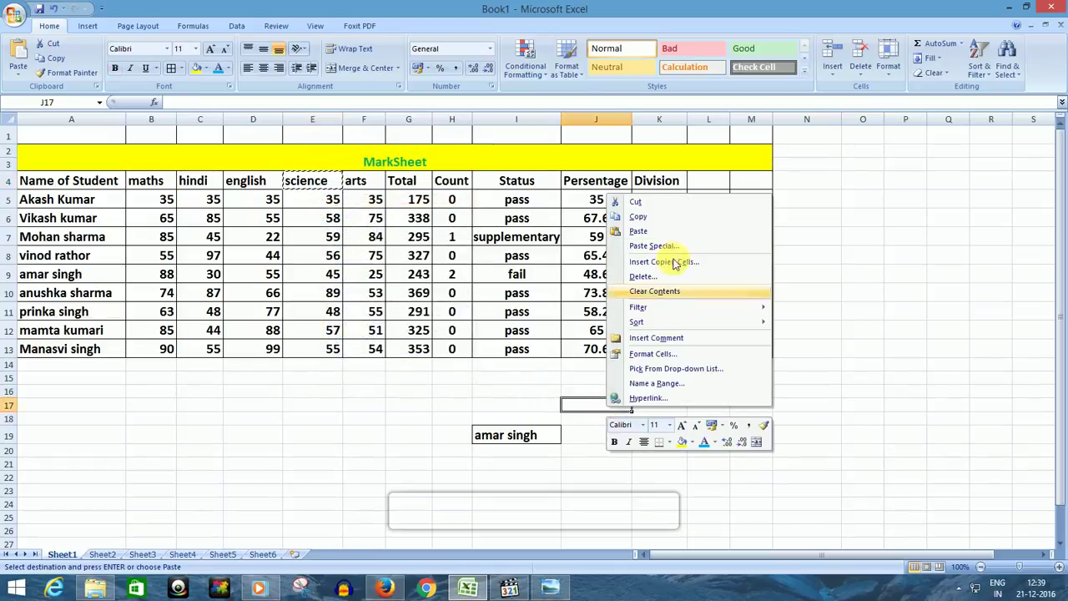
pyautogui.click(669, 229)
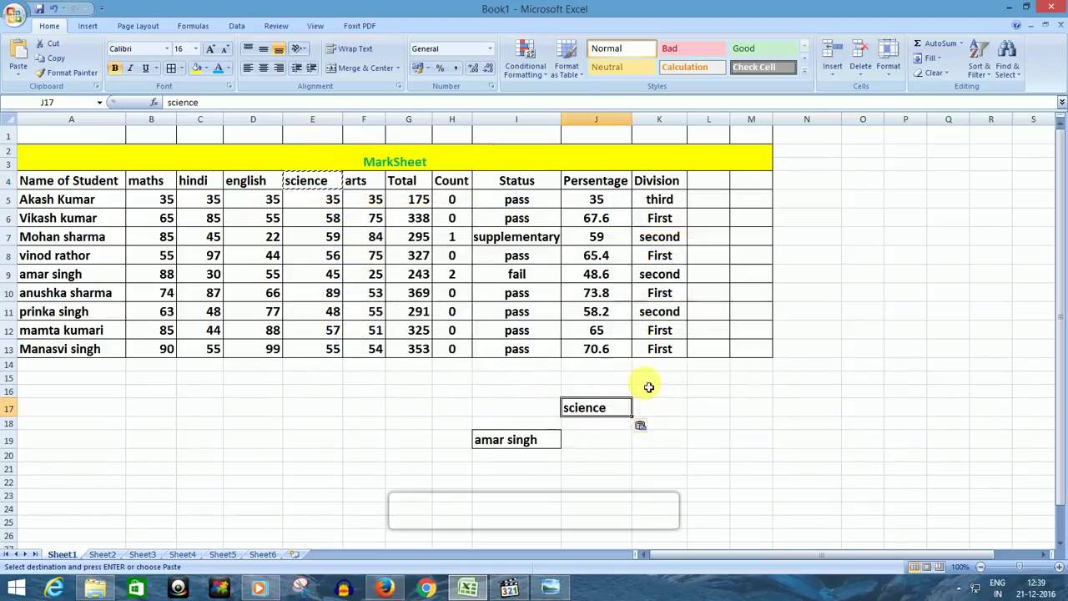
# Enter the formula =HLOOKUP(J17,A4:K13,9,FALSE) in cell J19 to look up the student's science mark
pyautogui.click(594, 438)
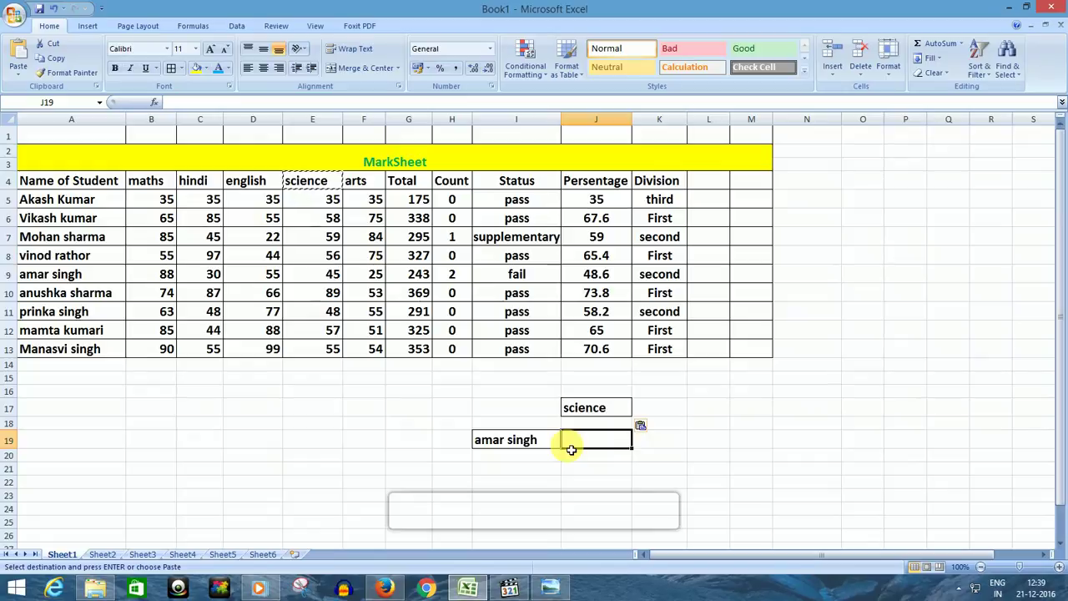
pyautogui.write('=')
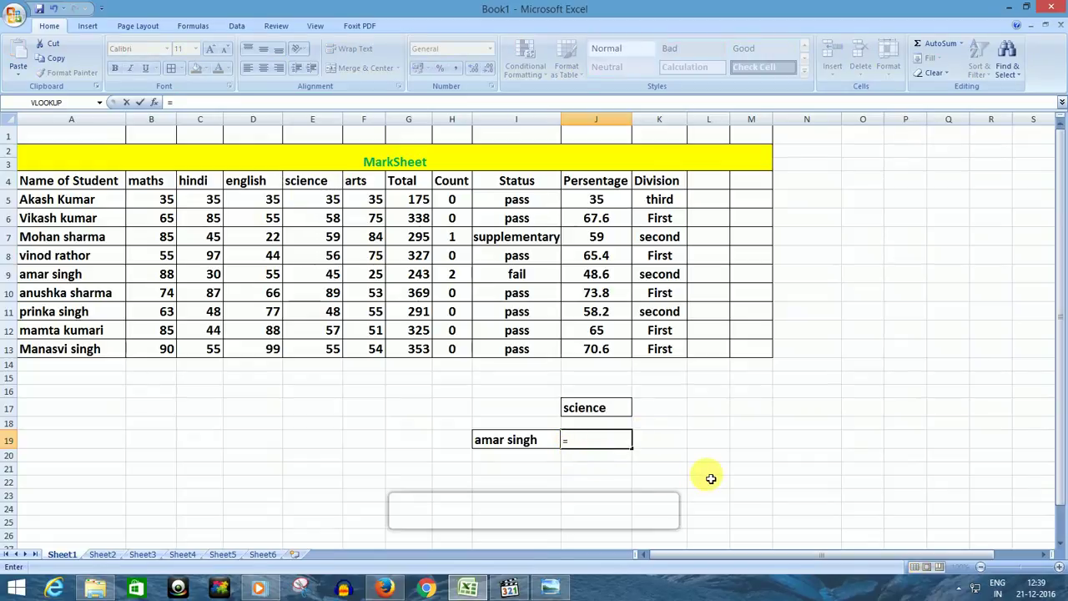
pyautogui.write('HLOOK')
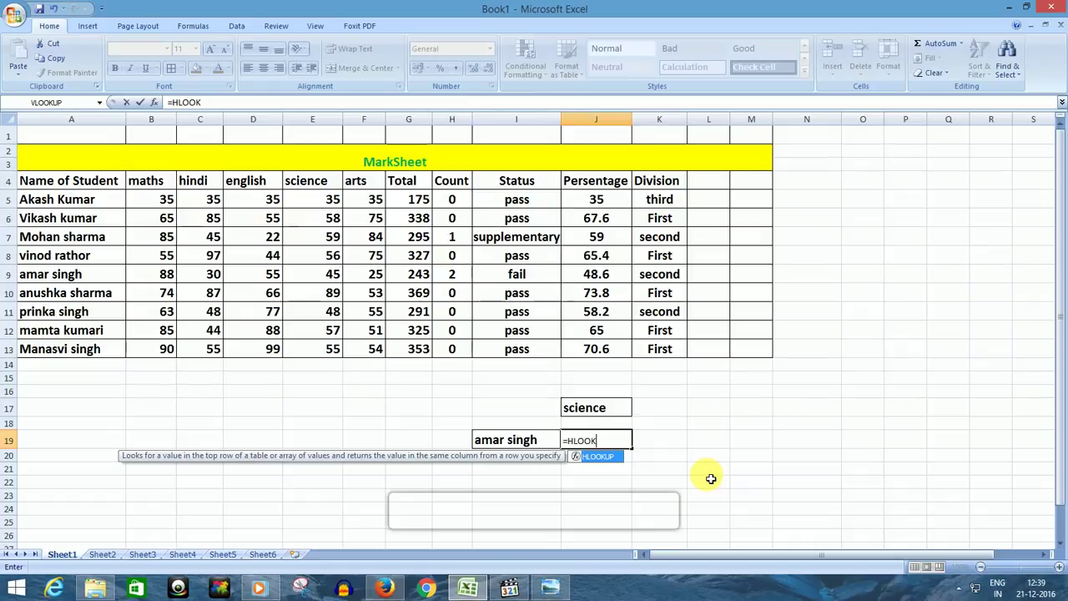
pyautogui.doubleClick(606, 458)
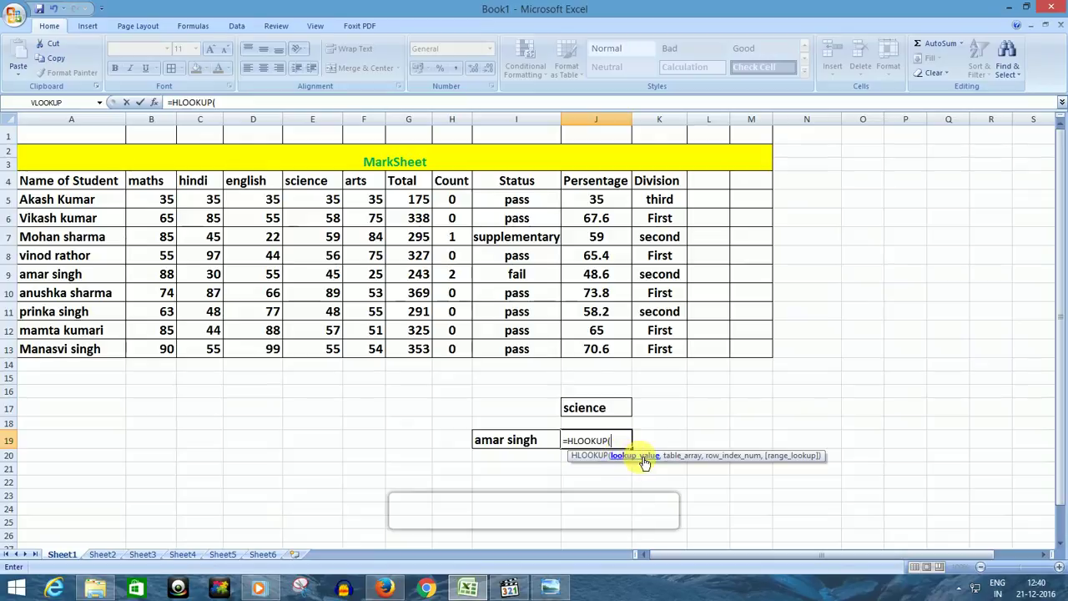
pyautogui.click(591, 408)
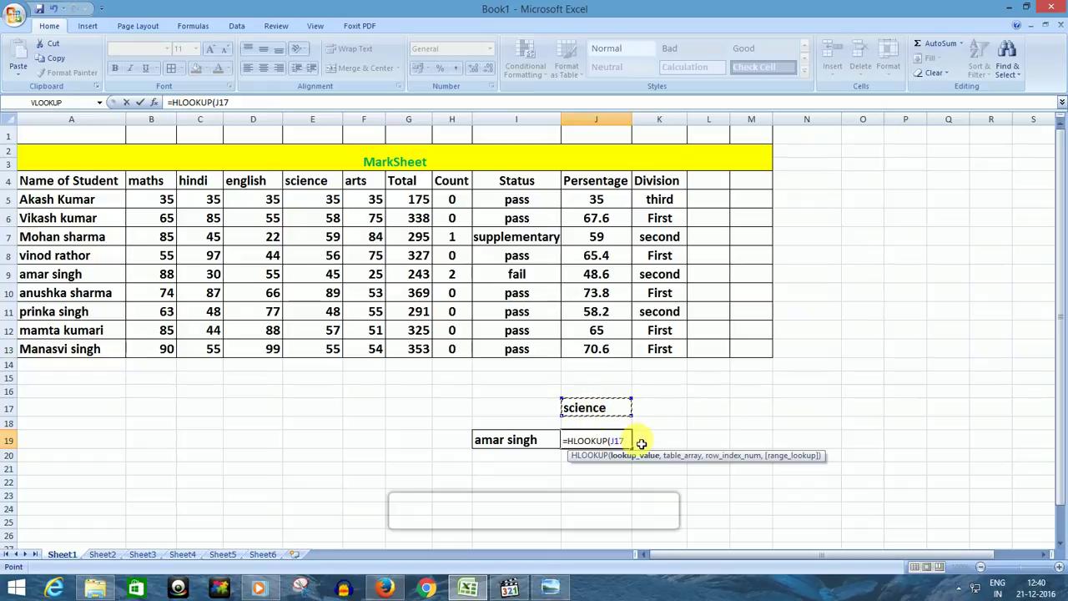
pyautogui.write(',')
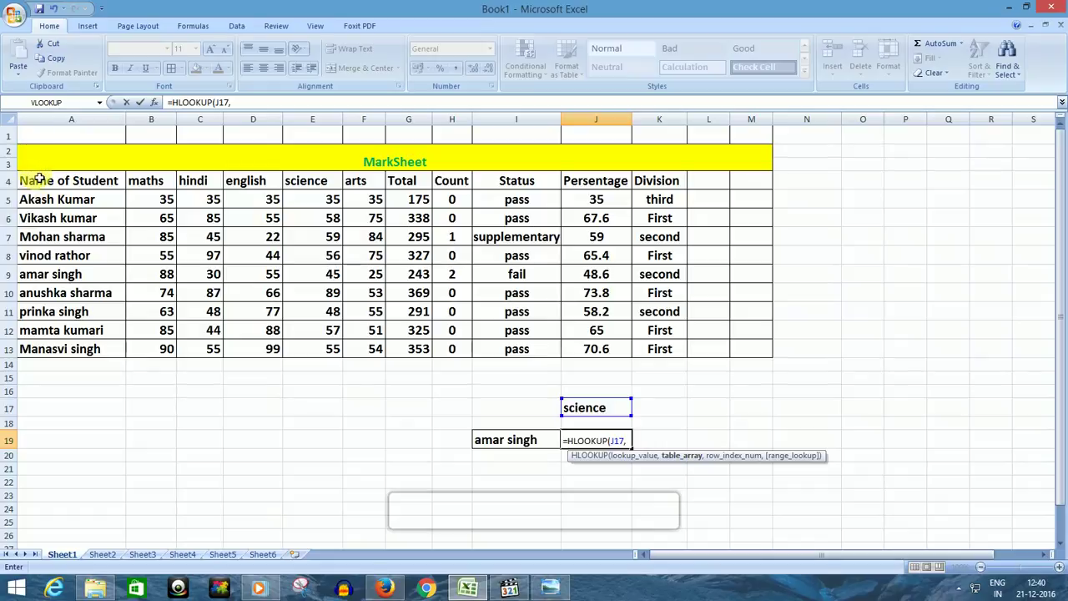
pyautogui.moveTo(43, 185); pyautogui.dragTo(658, 349)
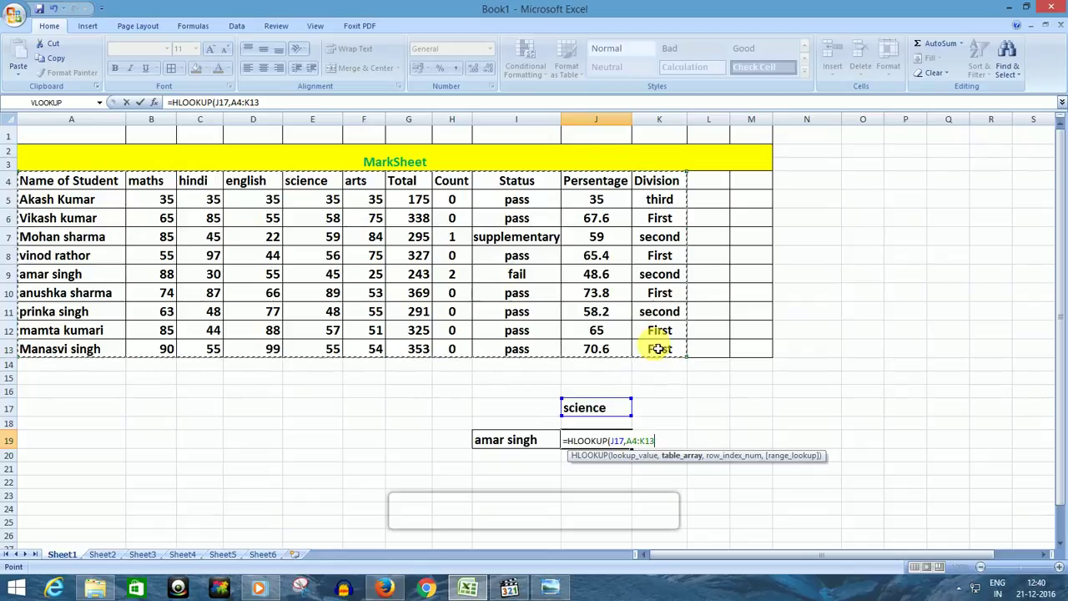
pyautogui.write(',')
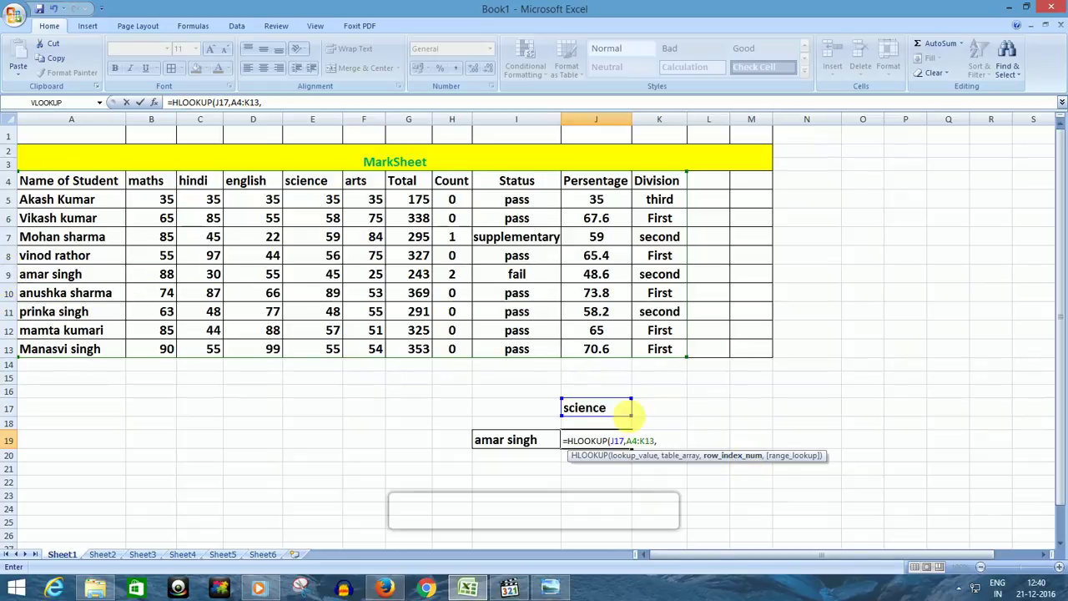
pyautogui.write('9')
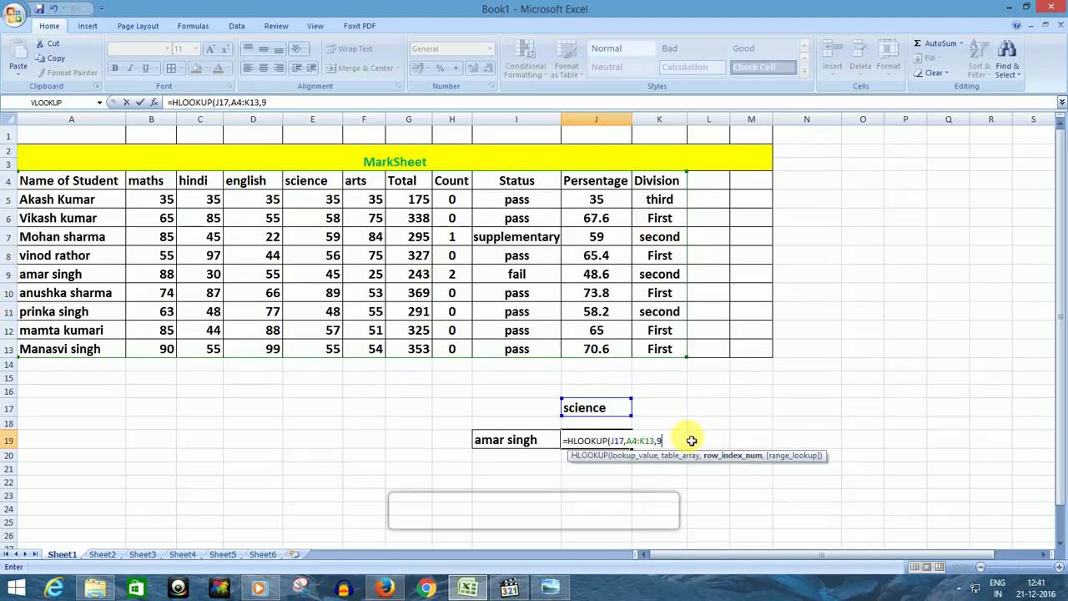
pyautogui.write(',')
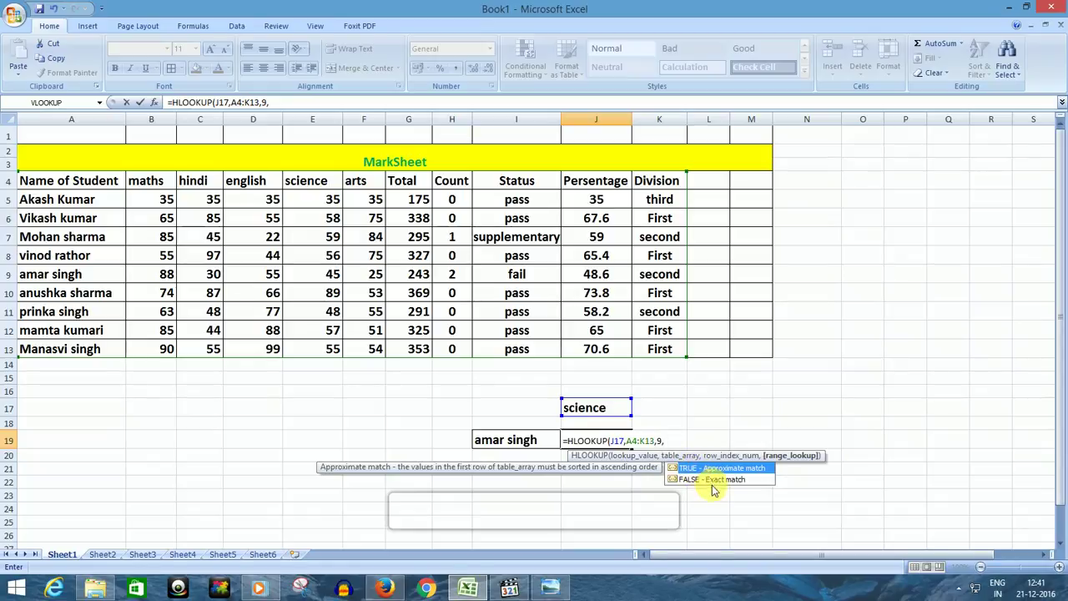
pyautogui.doubleClick(714, 481)
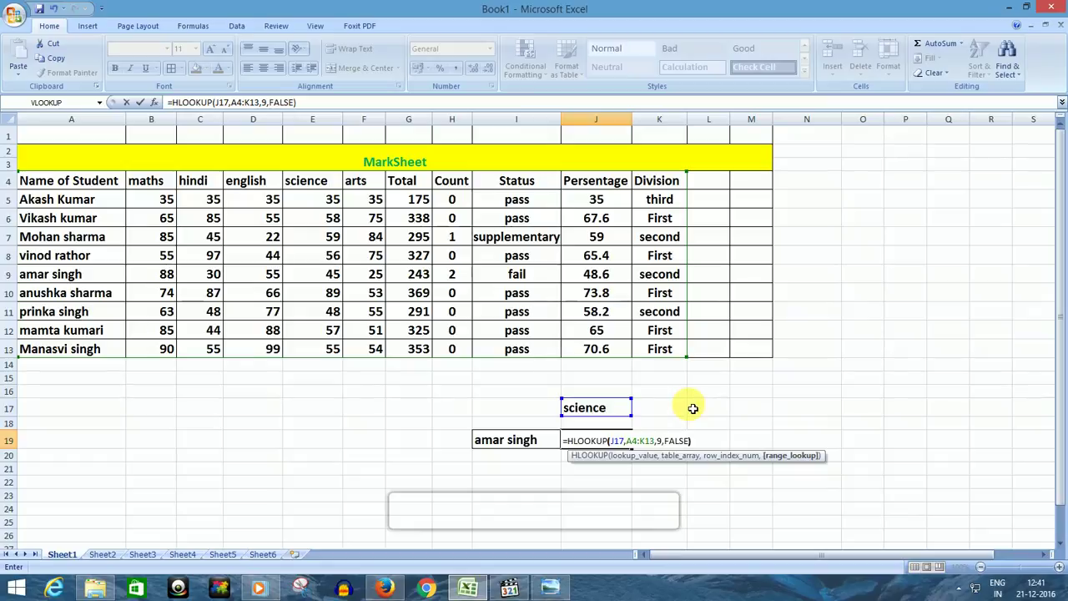
pyautogui.write(')')
pyautogui.press('Return')
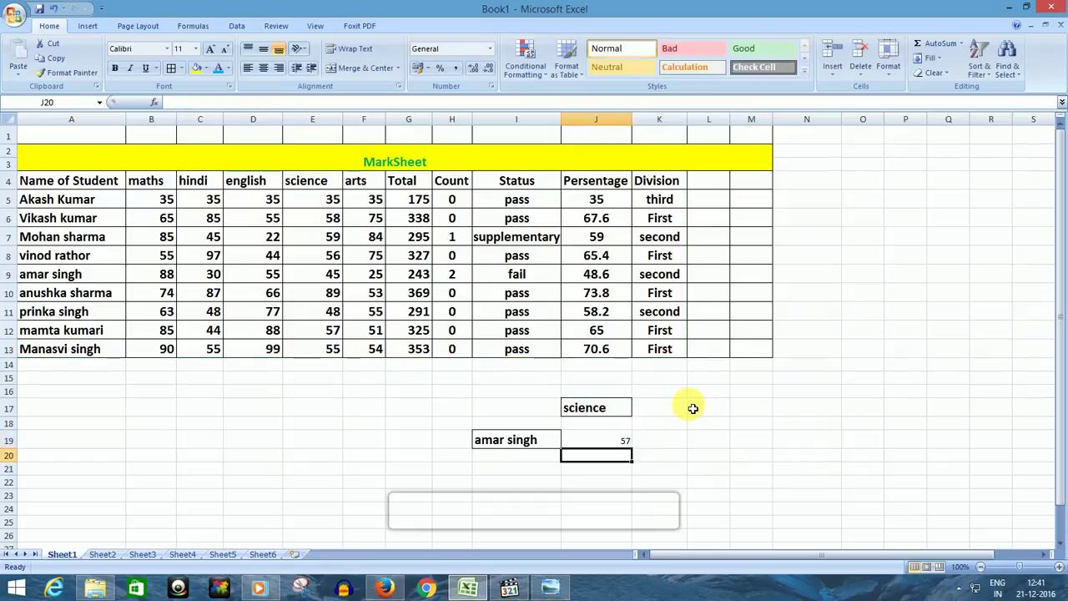
# Enlarge the font of the lookup result in cell J19 to size 20
pyautogui.click(615, 441)
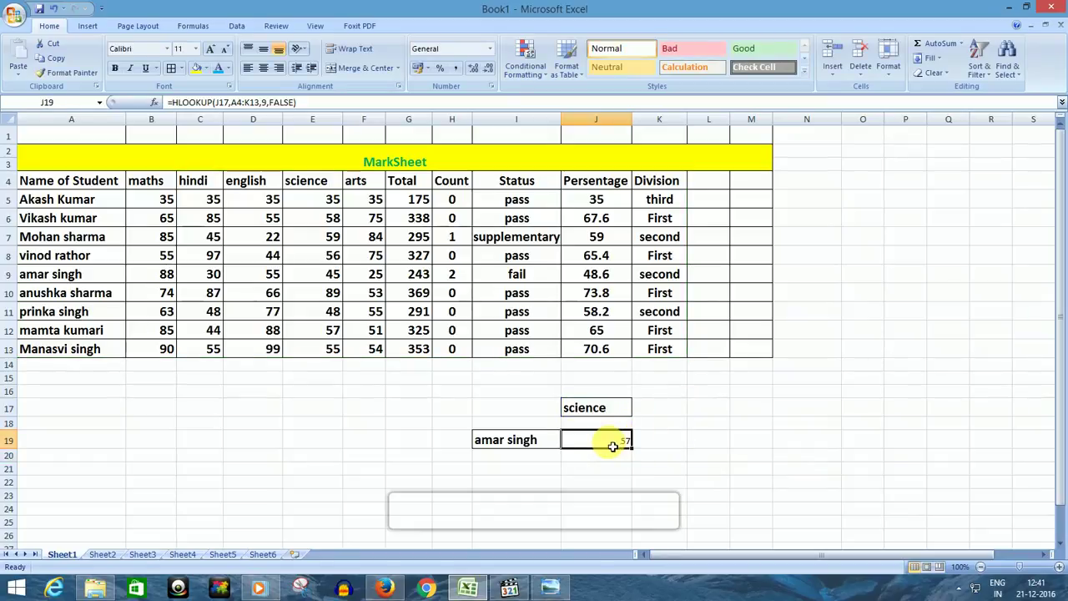
pyautogui.click(212, 52)
pyautogui.click(212, 52)
pyautogui.click(212, 52)
pyautogui.click(212, 51)
pyautogui.click(212, 51)
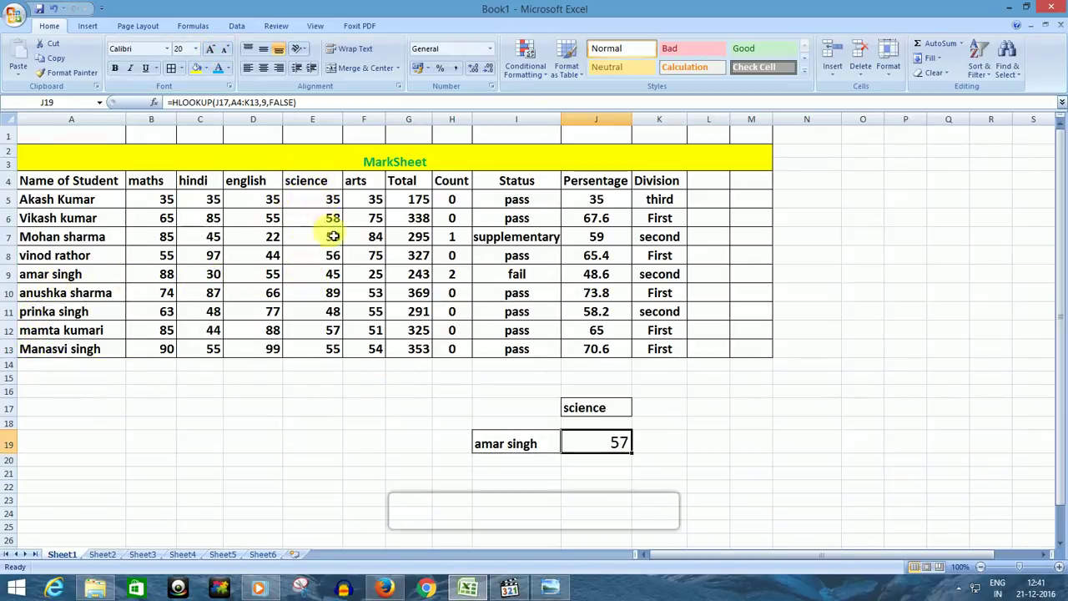
# Colour the text of cells A9 to E9 red to mark the student's row up to the science mark
pyautogui.moveTo(52, 279); pyautogui.dragTo(333, 280)
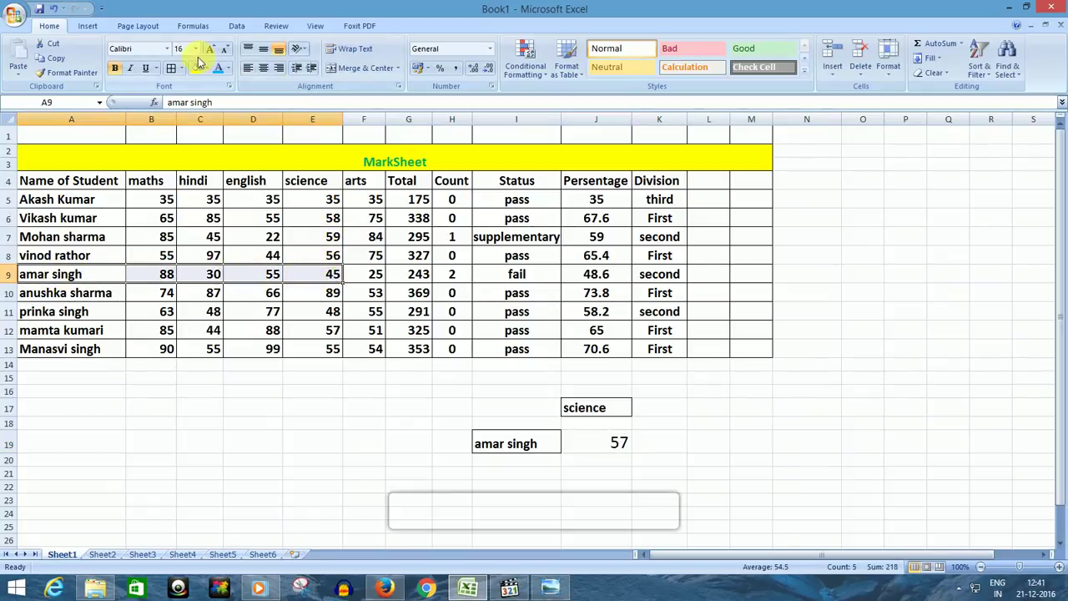
pyautogui.click(226, 70)
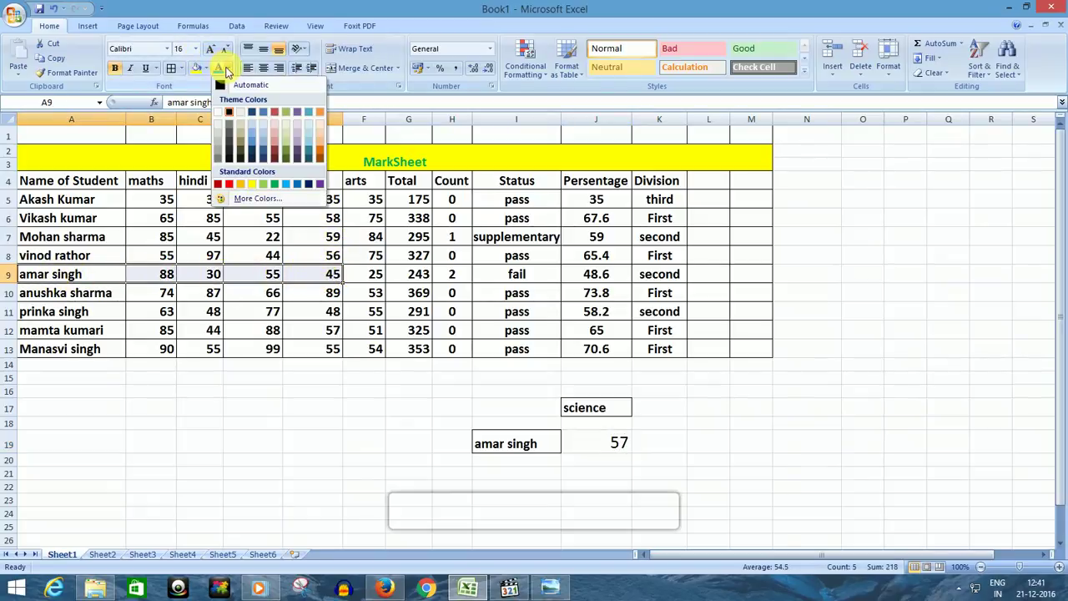
pyautogui.click(225, 183)
pyautogui.click(325, 274)
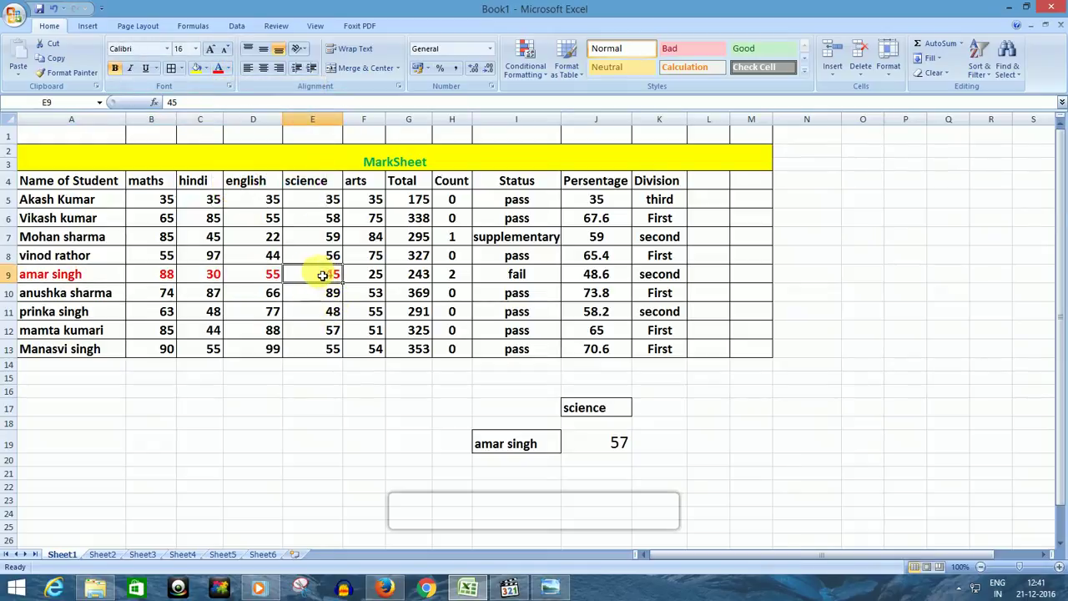
# Change the row index in the J19 HLOOKUP formula to 9-3 and compare the result with the science mark in E9
pyautogui.click(615, 443)
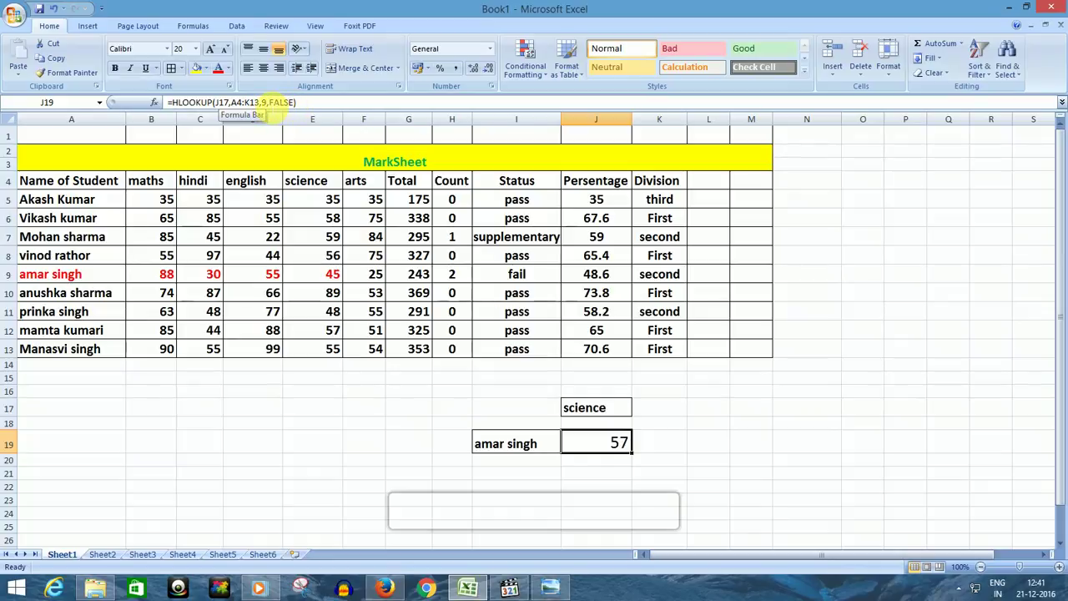
pyautogui.click(266, 101)
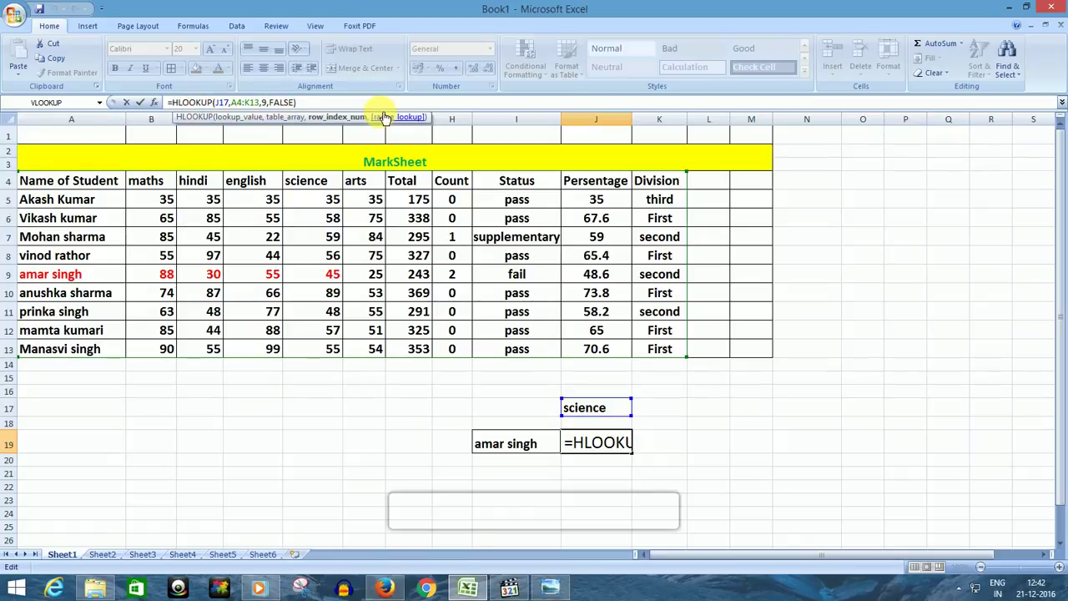
pyautogui.write('-')
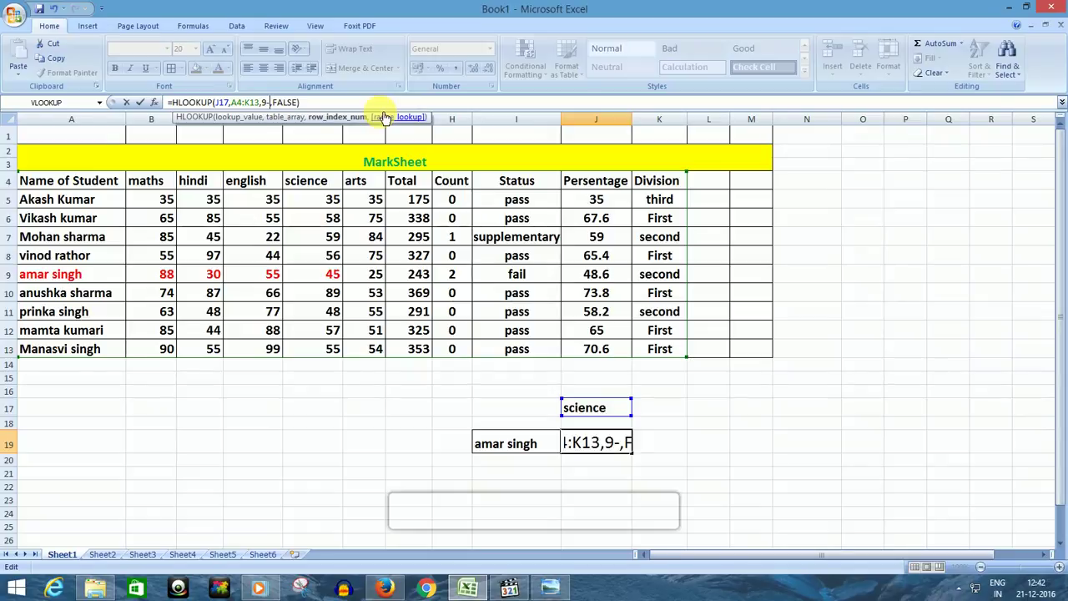
pyautogui.write('3')
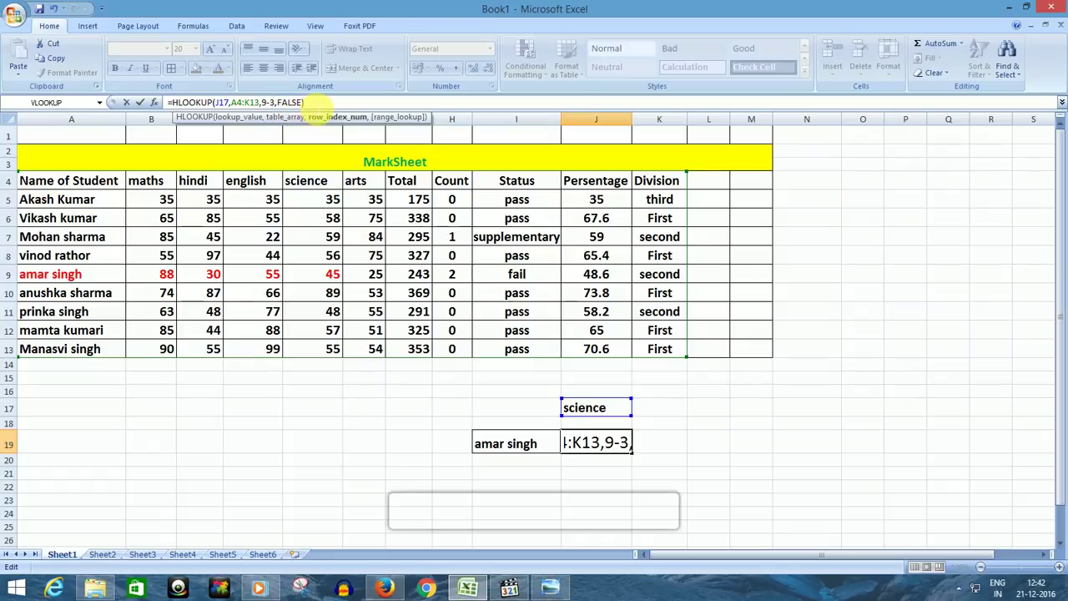
pyautogui.click(319, 102)
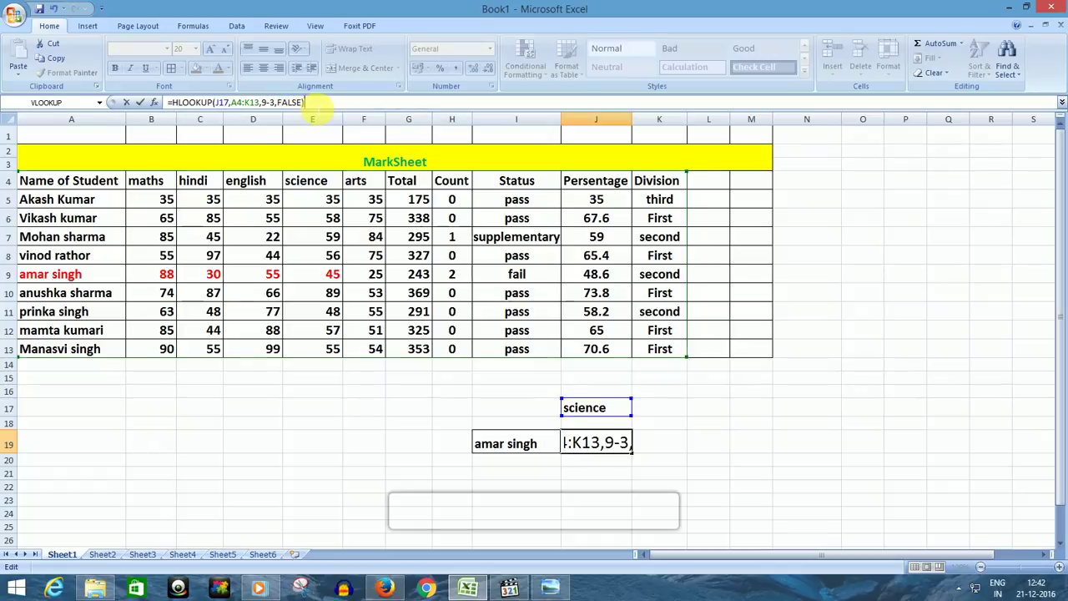
pyautogui.press('Return')
pyautogui.click(599, 447)
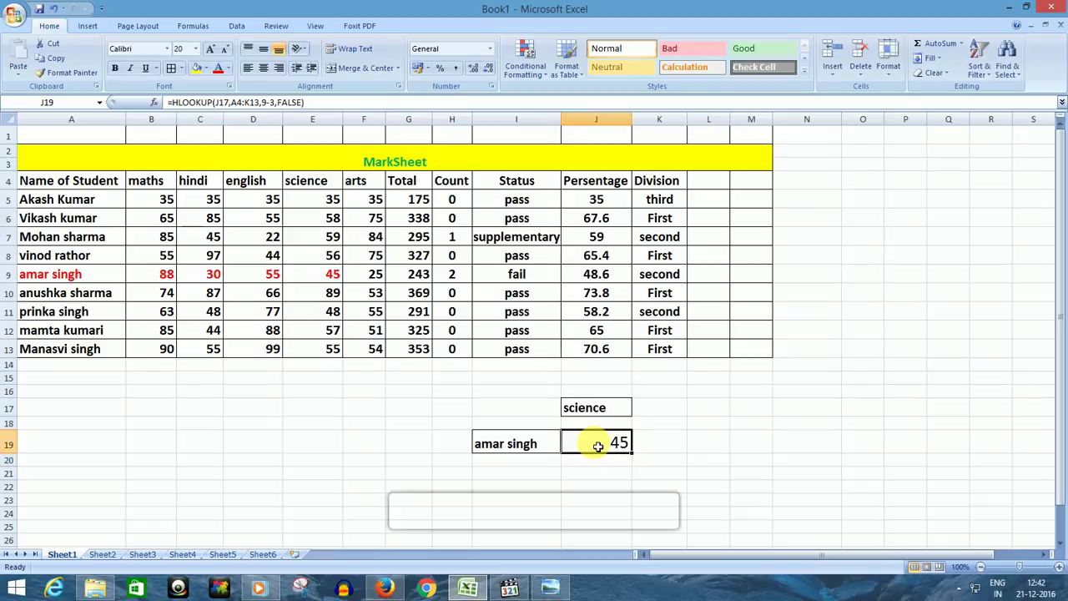
pyautogui.click(331, 275)
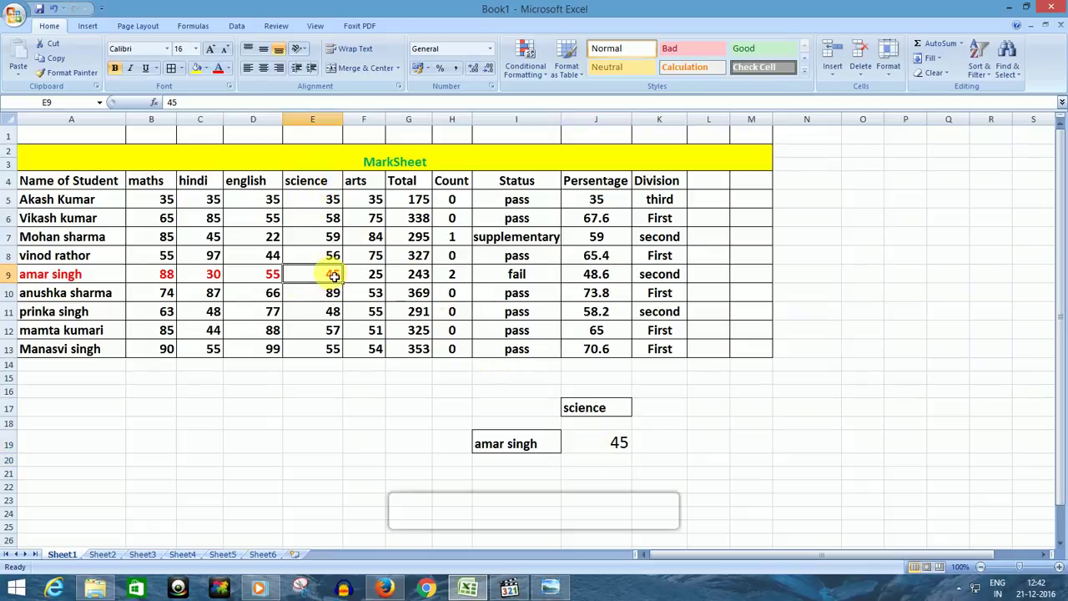
pyautogui.click(610, 446)
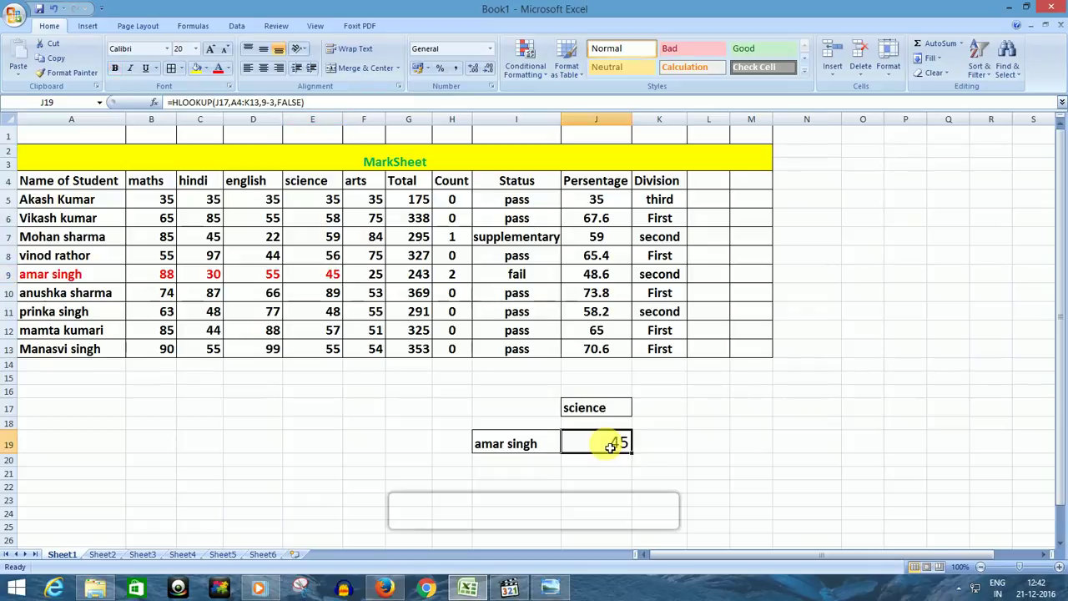
# Enter the formula =HLOOKUP(L17,A4:K13,6,0) in cell L19 to look up the student's arts mark
pyautogui.click(710, 443)
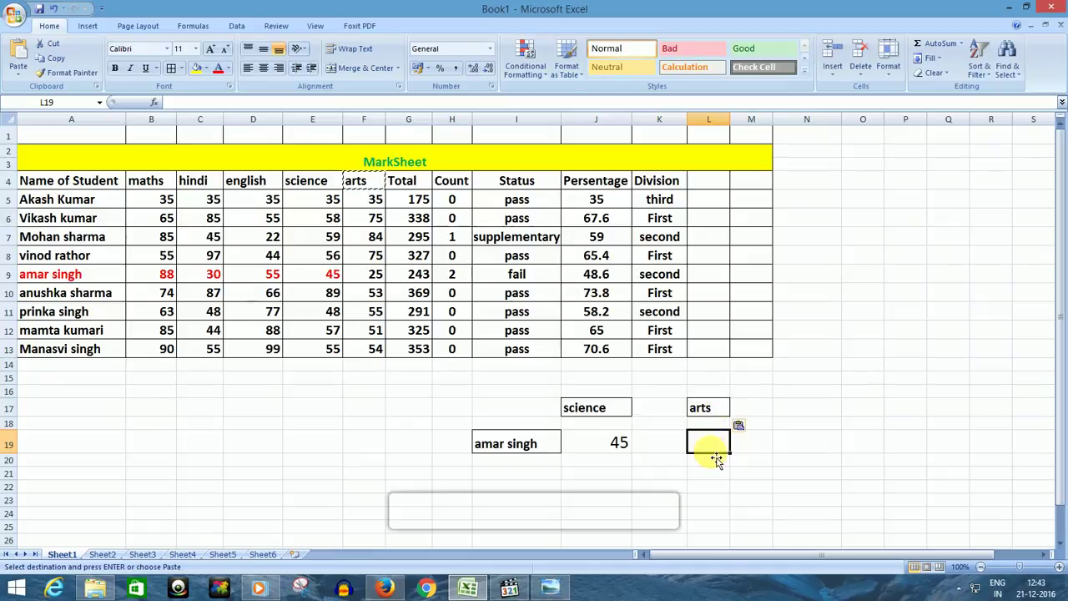
pyautogui.write('=')
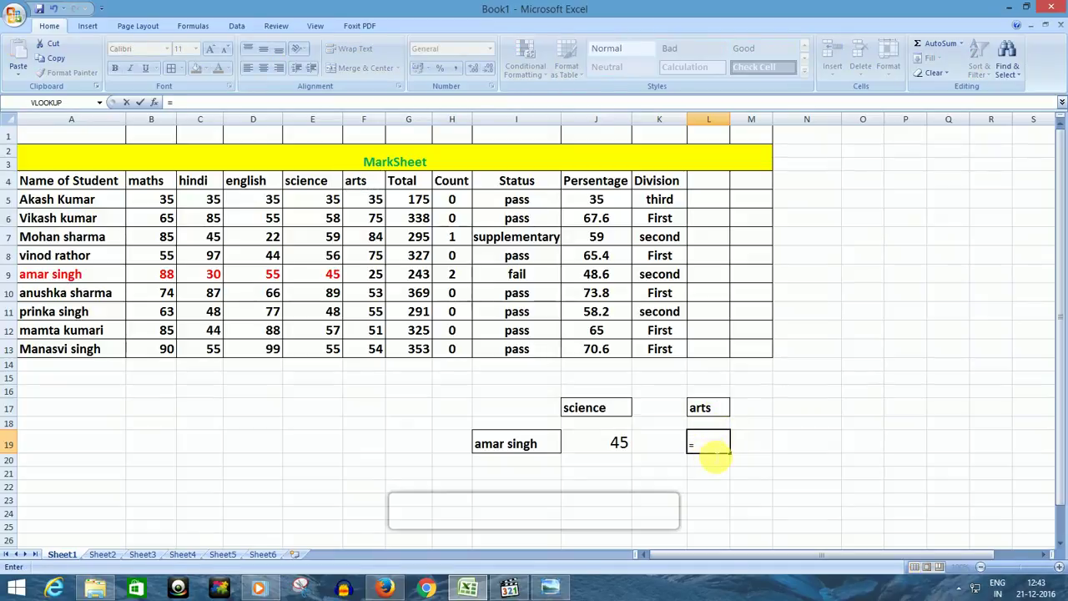
pyautogui.write('HLOOK')
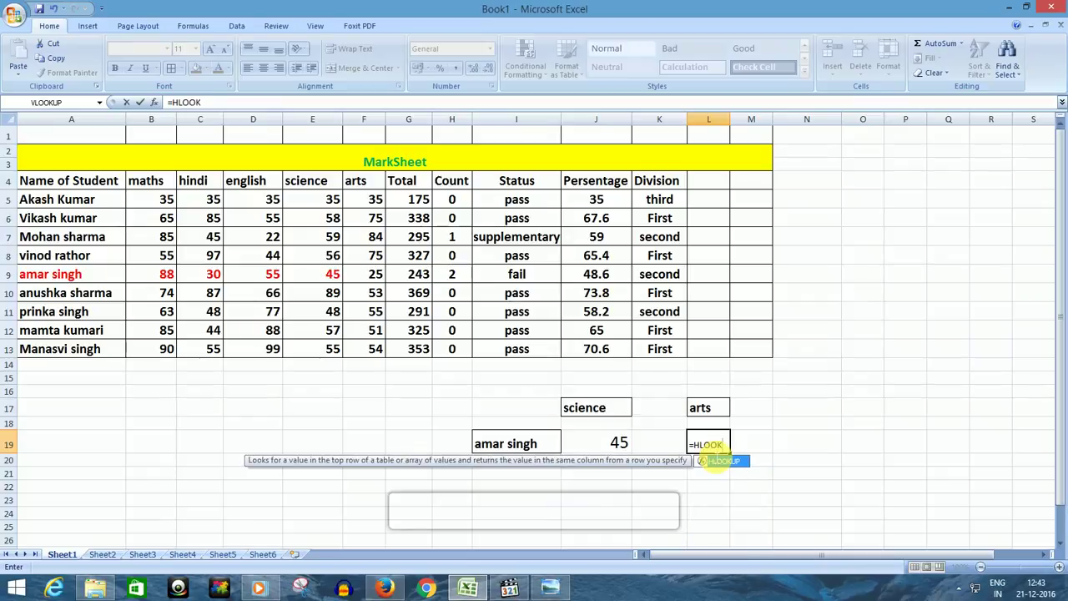
pyautogui.doubleClick(724, 461)
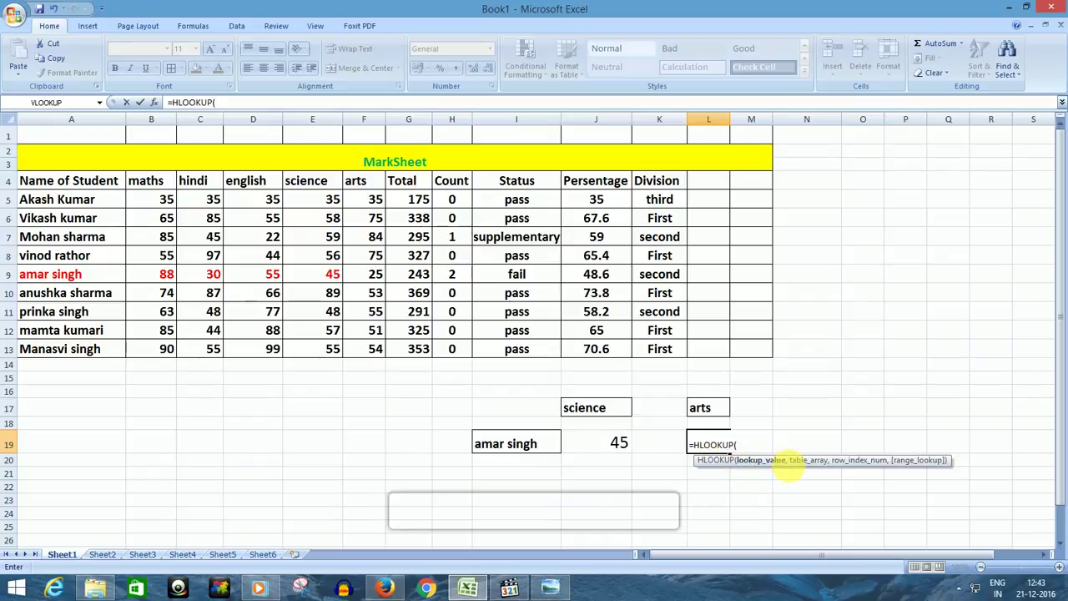
pyautogui.click(706, 410)
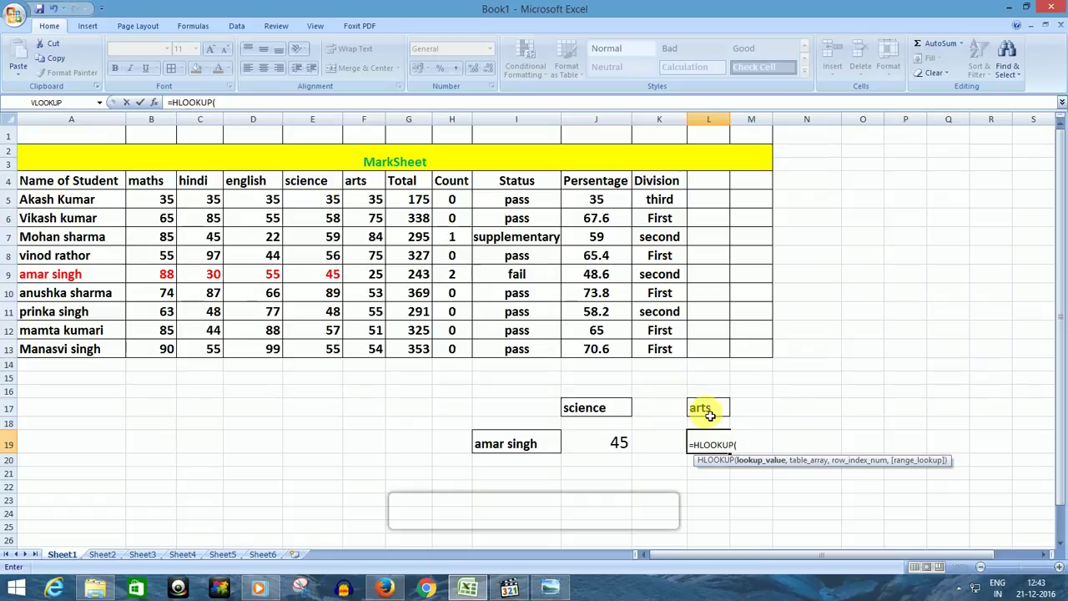
pyautogui.write(',')
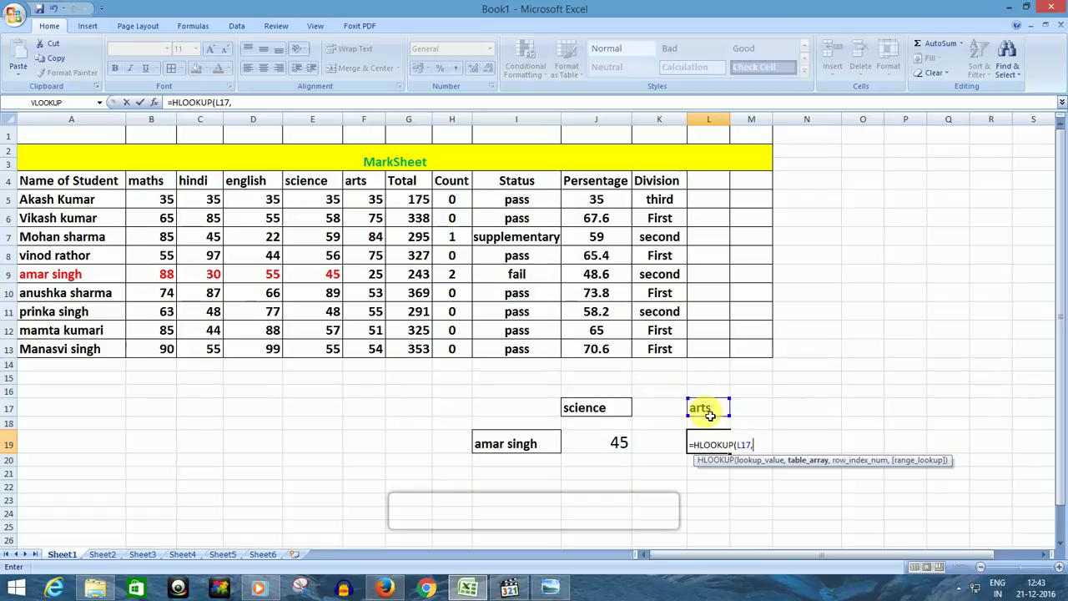
pyautogui.moveTo(31, 180); pyautogui.dragTo(680, 357)
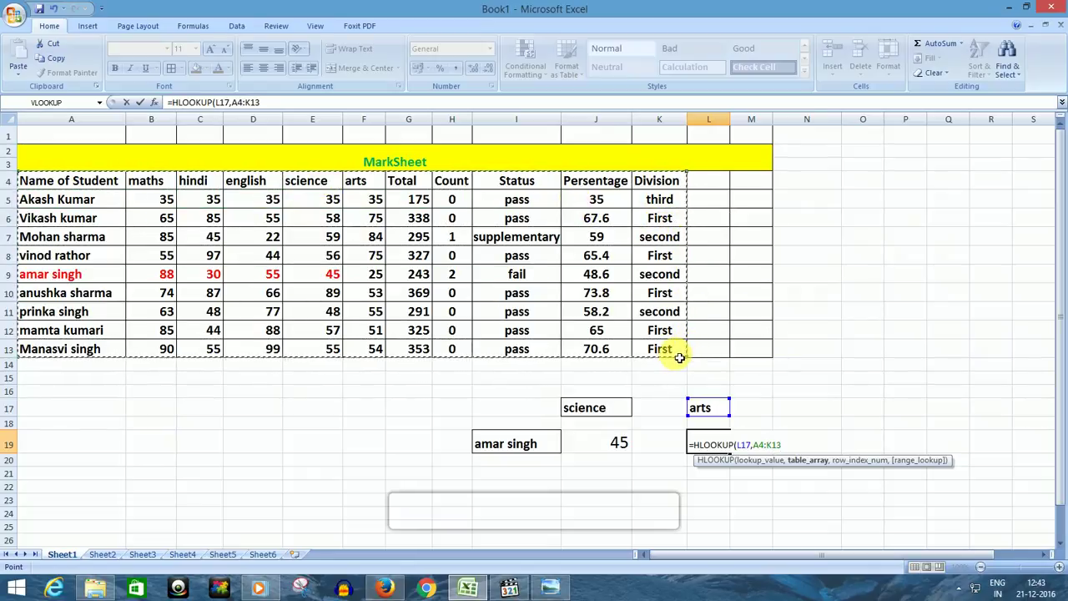
pyautogui.write(',6')
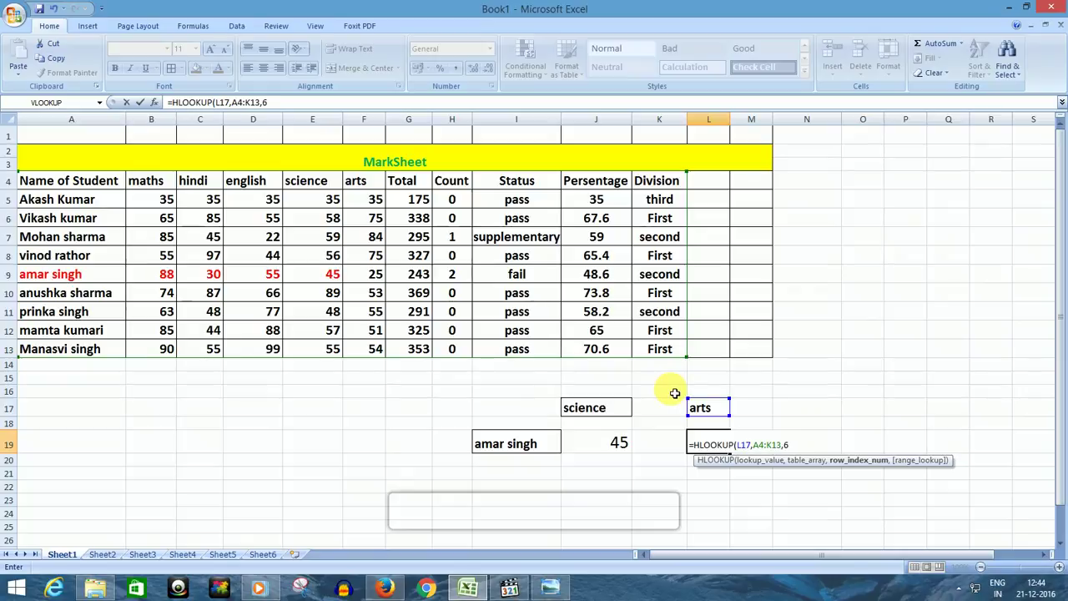
pyautogui.write(',')
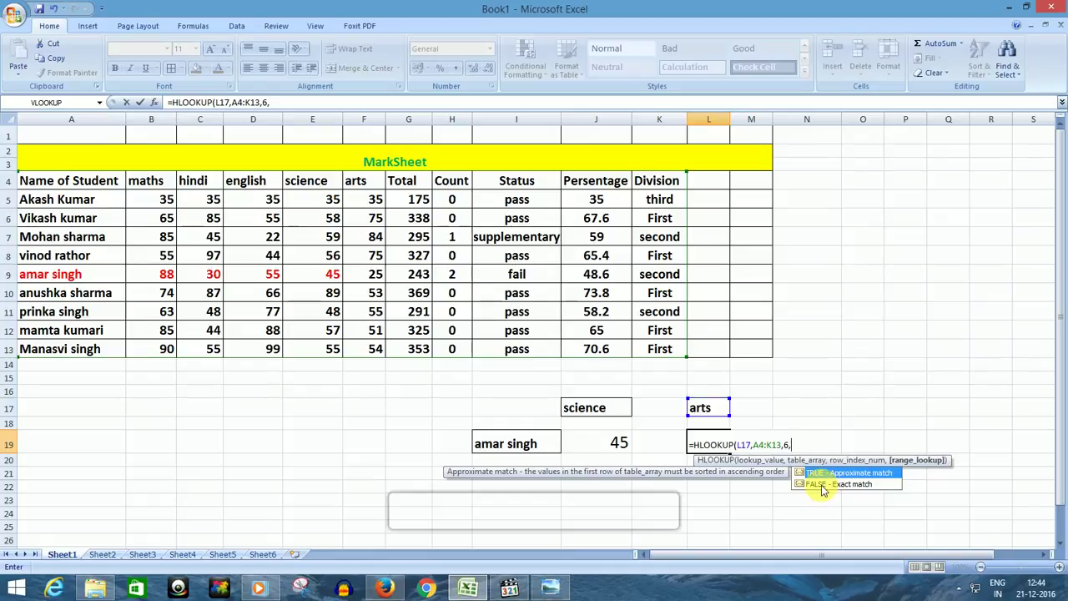
pyautogui.write('0)')
pyautogui.press('Return')
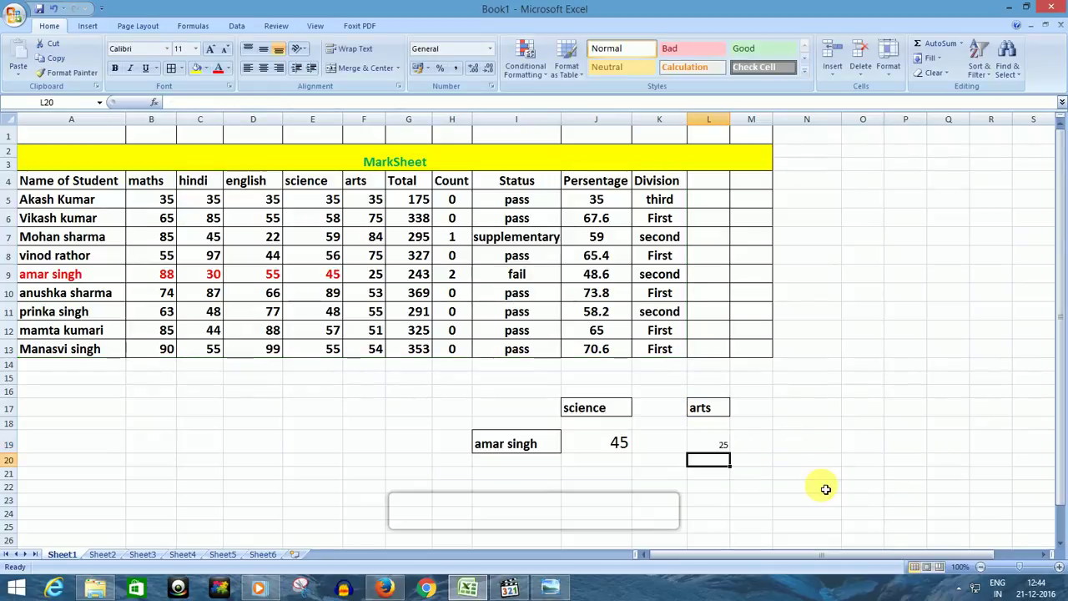
# Enlarge the font of the arts lookup result in cell L19 to size 20
pyautogui.click(716, 444)
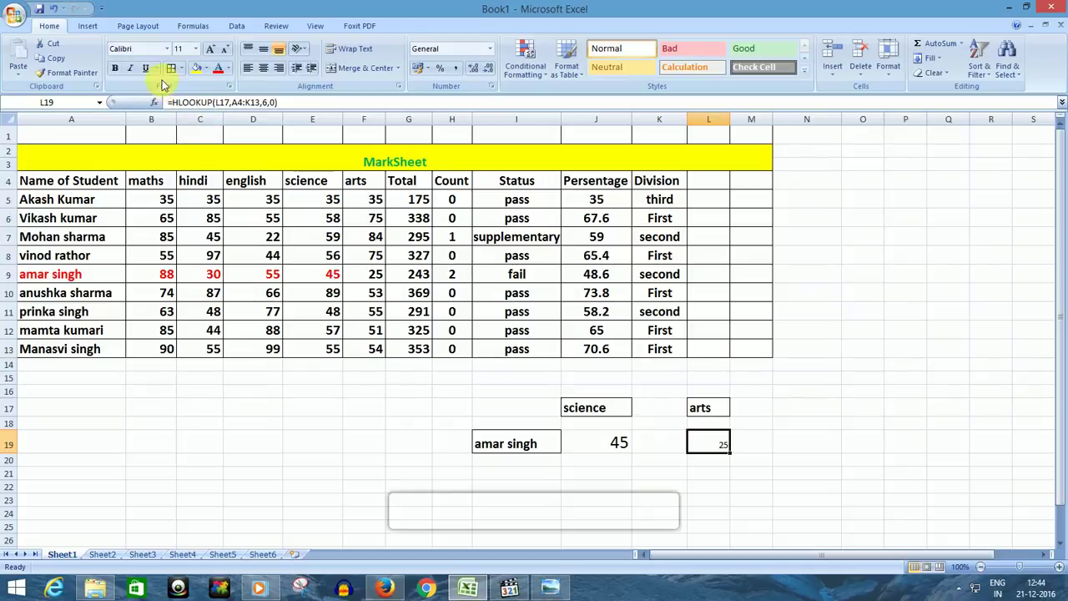
pyautogui.click(211, 49)
pyautogui.click(211, 49)
pyautogui.click(211, 50)
pyautogui.click(212, 51)
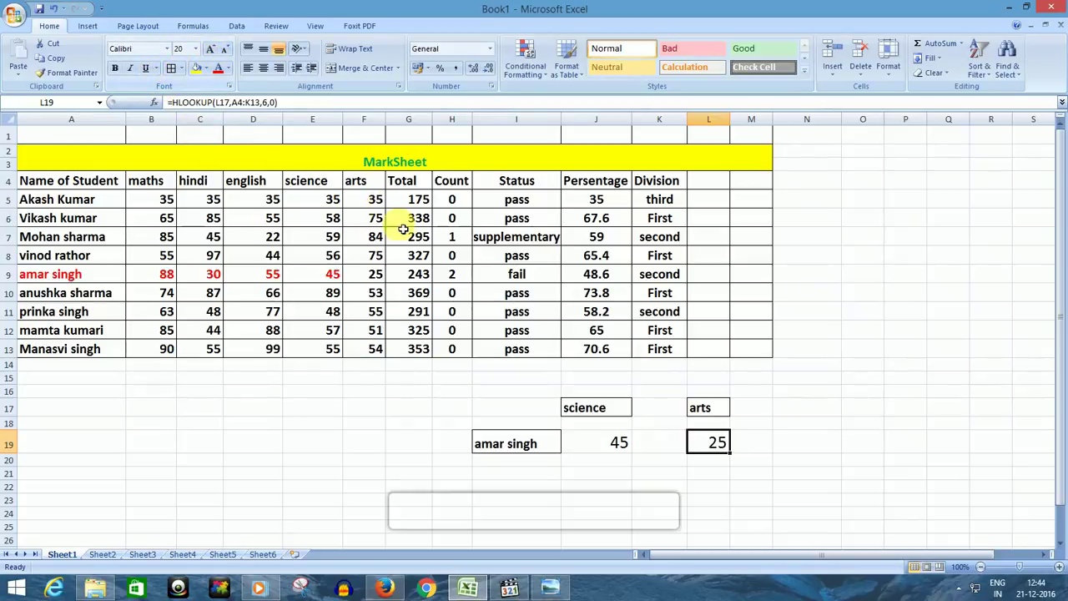
# Colour the student's arts mark in cell F9 dark red and enlarge its font to size 24
pyautogui.click(376, 276)
pyautogui.click(224, 70)
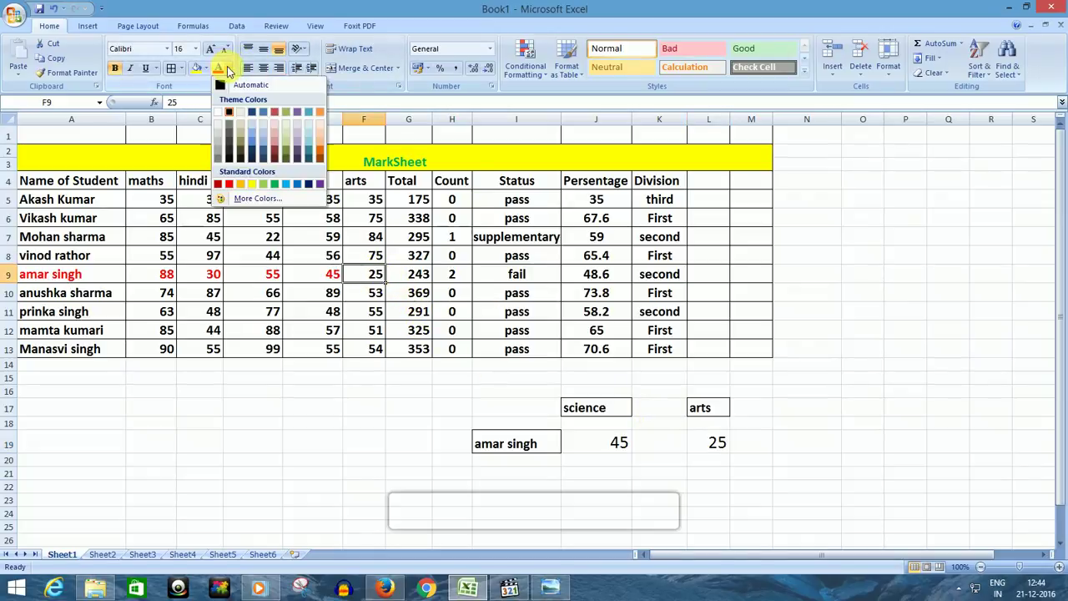
pyautogui.click(218, 184)
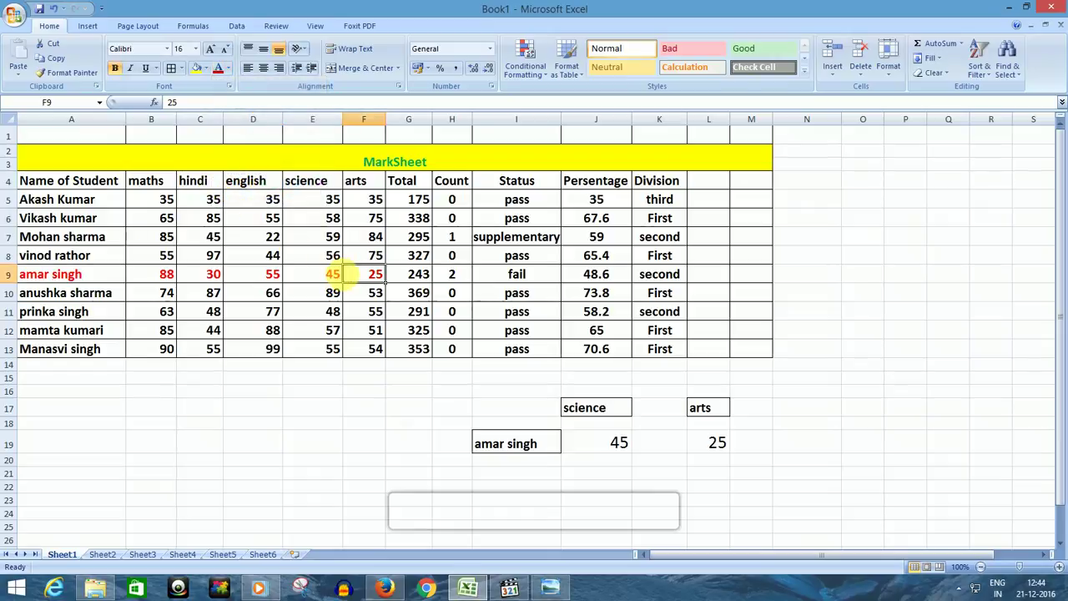
pyautogui.click(209, 48)
pyautogui.click(210, 48)
pyautogui.click(210, 48)
pyautogui.click(209, 48)
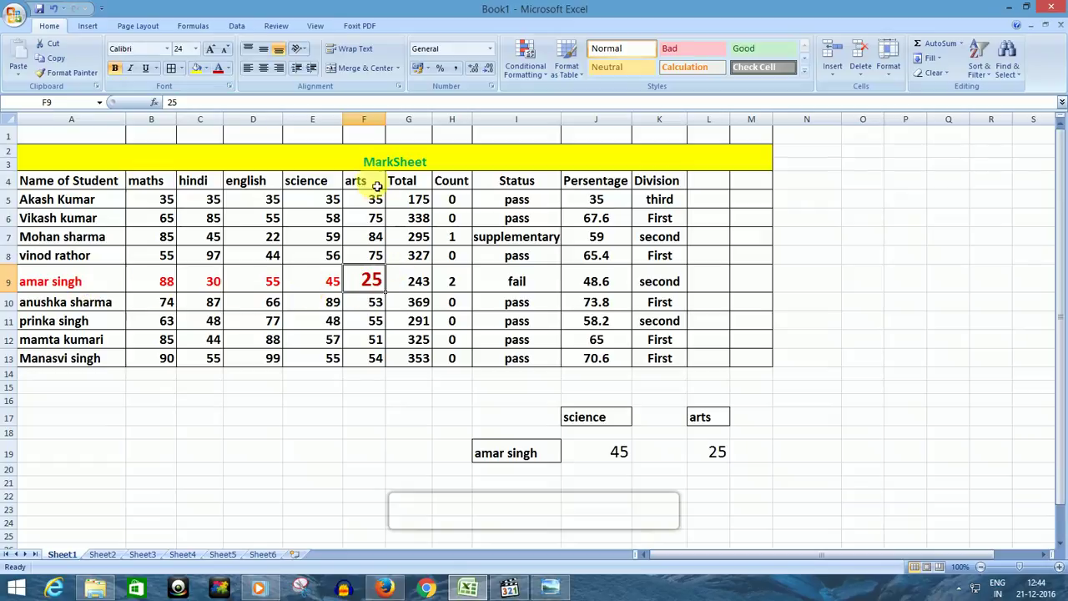
# Replace the arts heading in L17 with a copy of the Total heading from G4 and check the lookup in L19
pyautogui.click(715, 464)
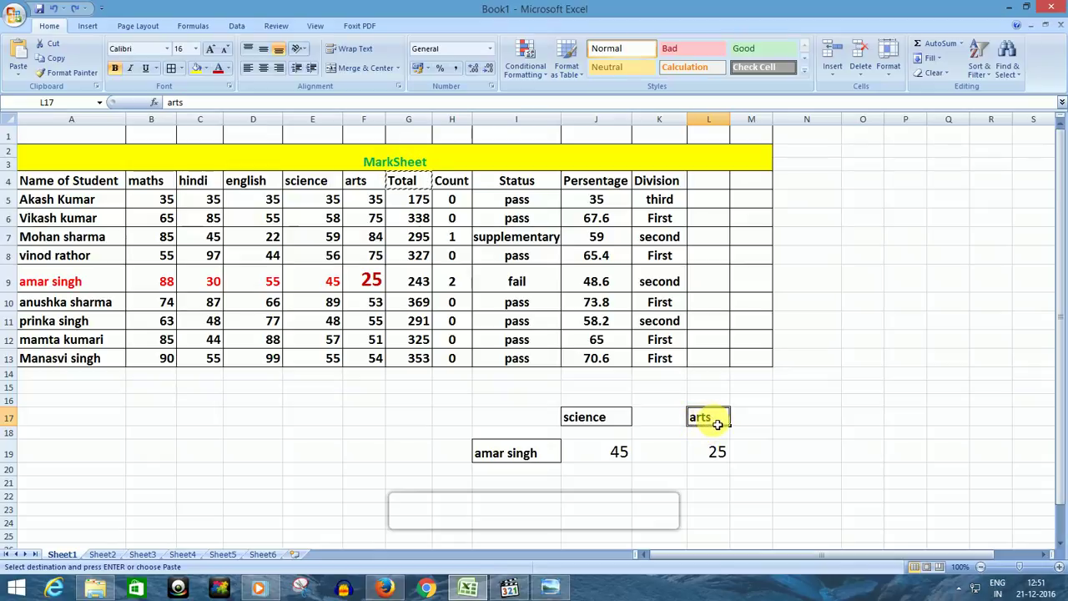
pyautogui.press('Delete')
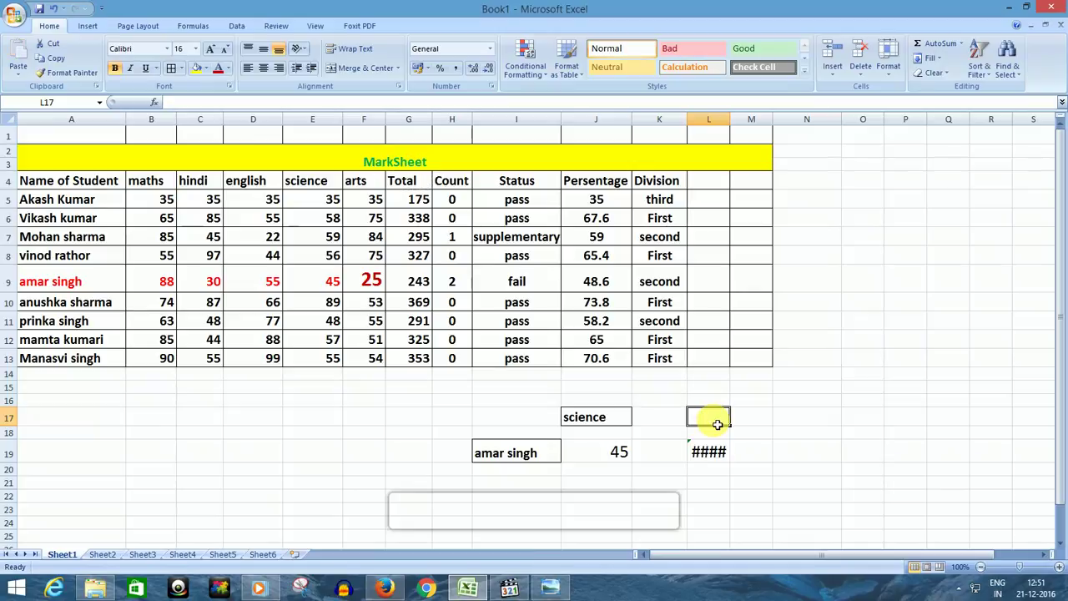
pyautogui.click(403, 189)
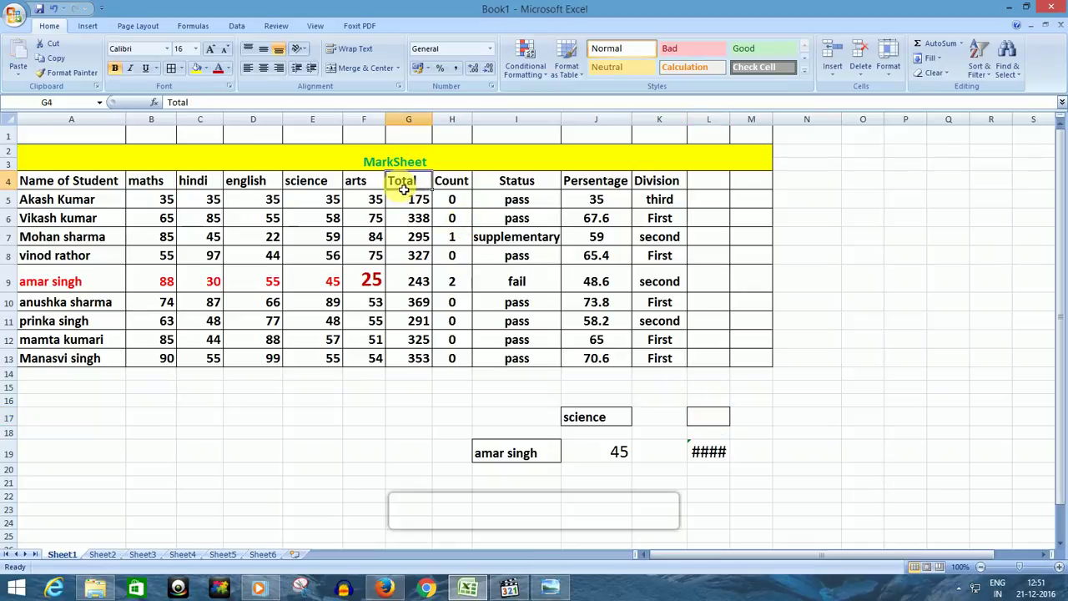
pyautogui.rightClick(404, 189)
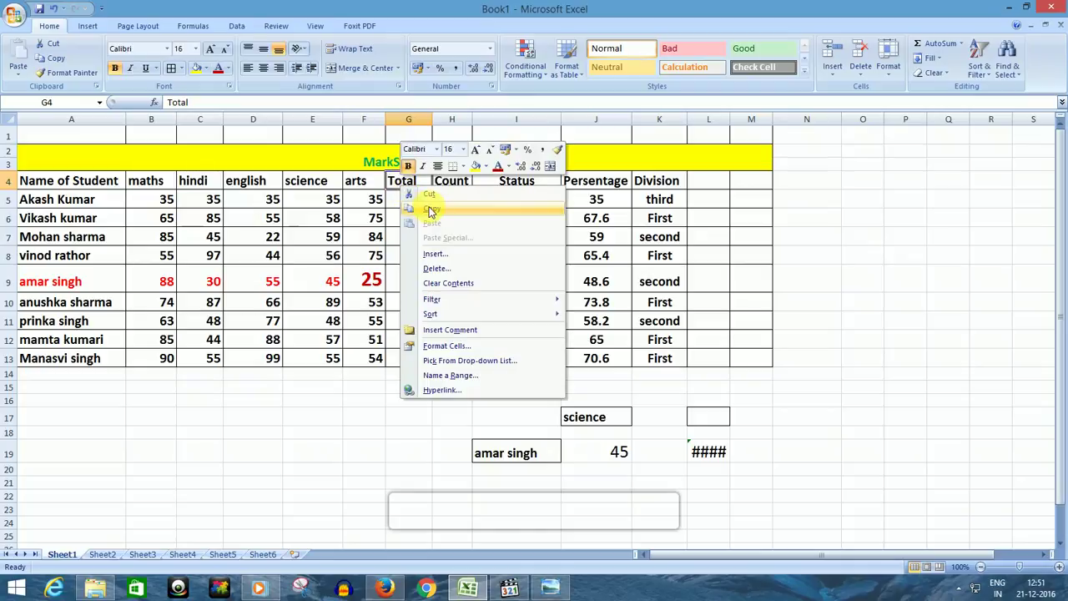
pyautogui.click(427, 209)
pyautogui.click(708, 417)
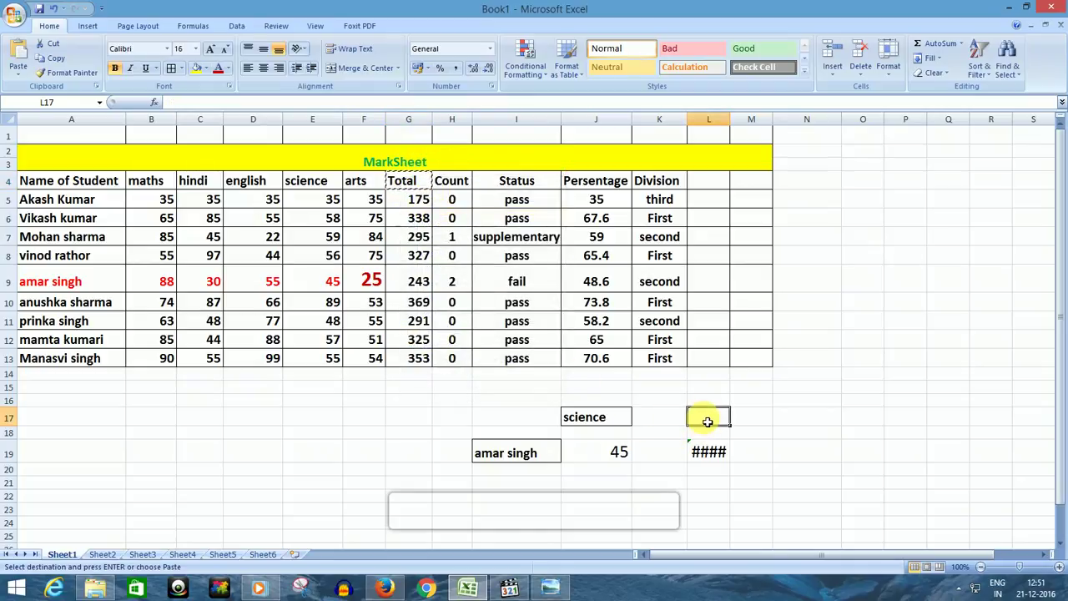
pyautogui.rightClick(708, 419)
pyautogui.click(735, 242)
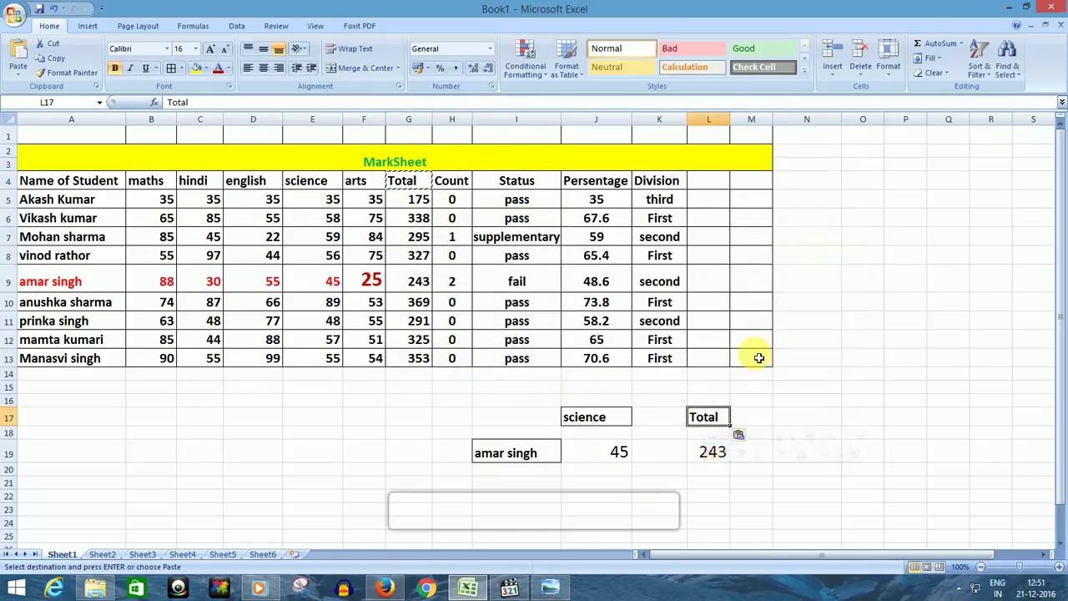
pyautogui.click(708, 453)
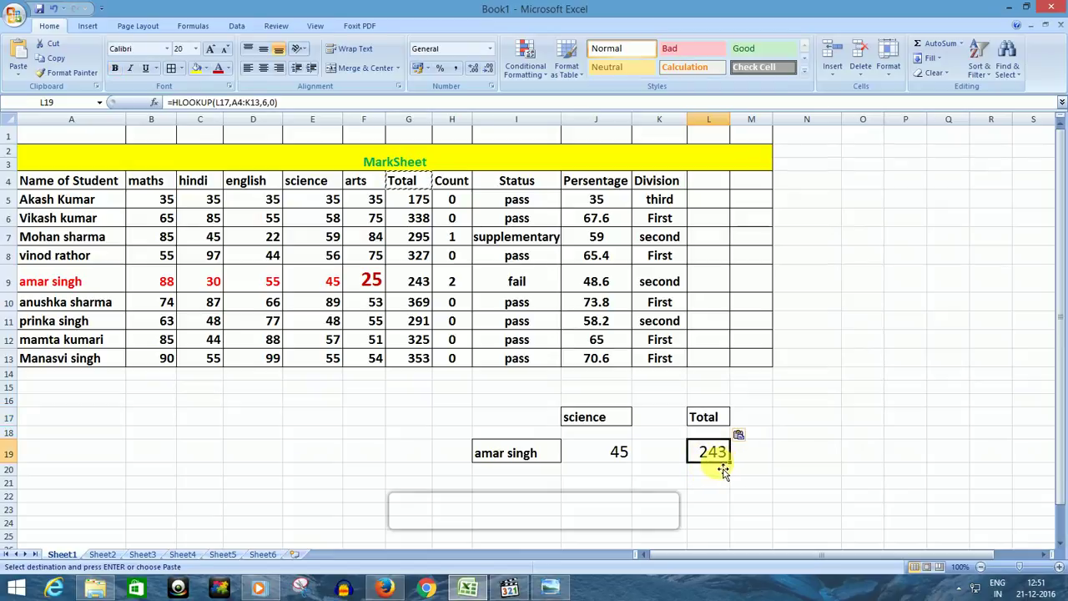